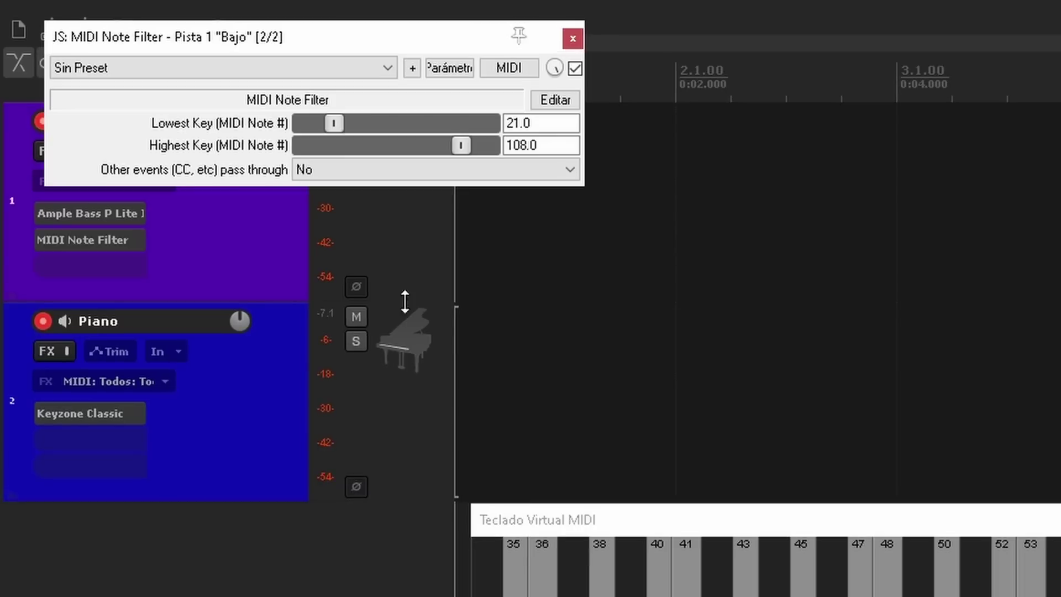
Place the MIDI Note Filter ahead of Ample Bass on the Bajo track and audition keyboard notes from 53 upward.
drag(127, 242, 127, 209)
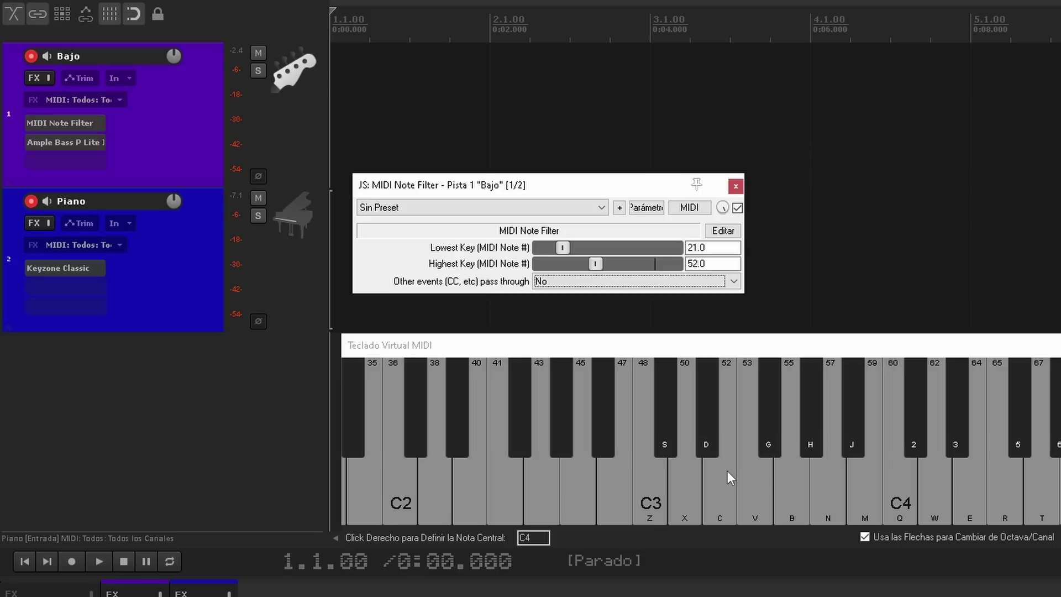
key(v)
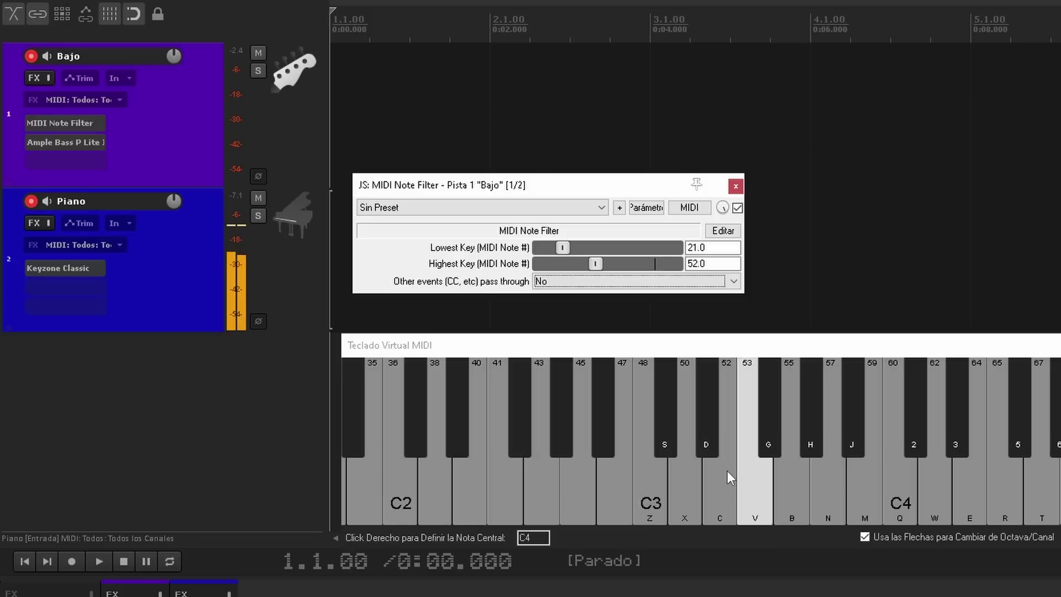
key(j)
key(q)
key(j)
key(v)
Copy the Bajo track's MIDI Note Filter to the Piano track, ahead of Keyzone Classic.
key(Escape)
drag(81, 118, 85, 227)
drag(84, 264, 84, 265)
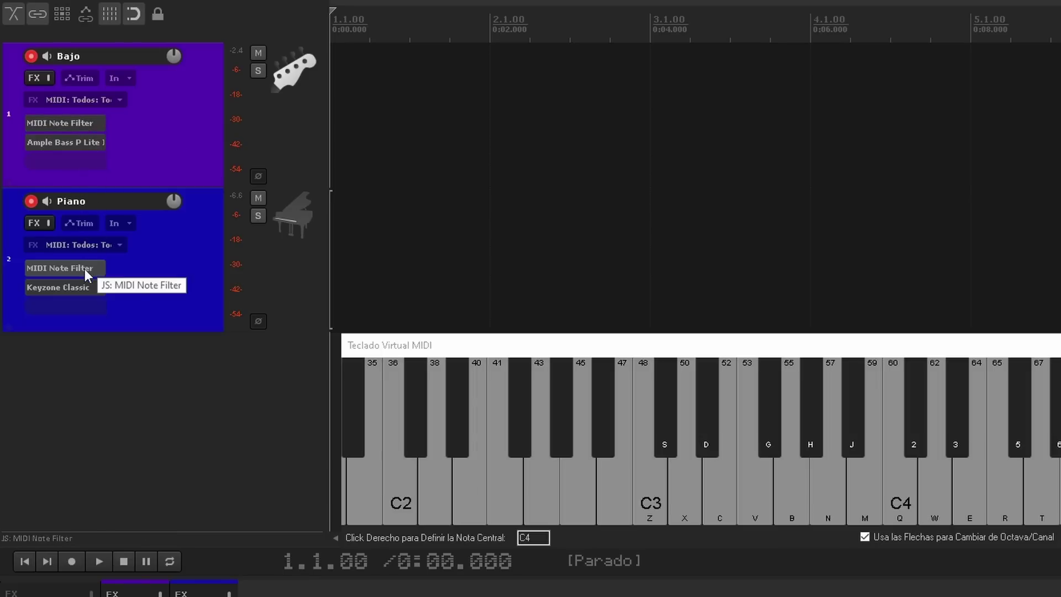
Set the Piano note filter's lowest key to 53 and reset its highest key to the default.
drag(353, 62, 671, 271)
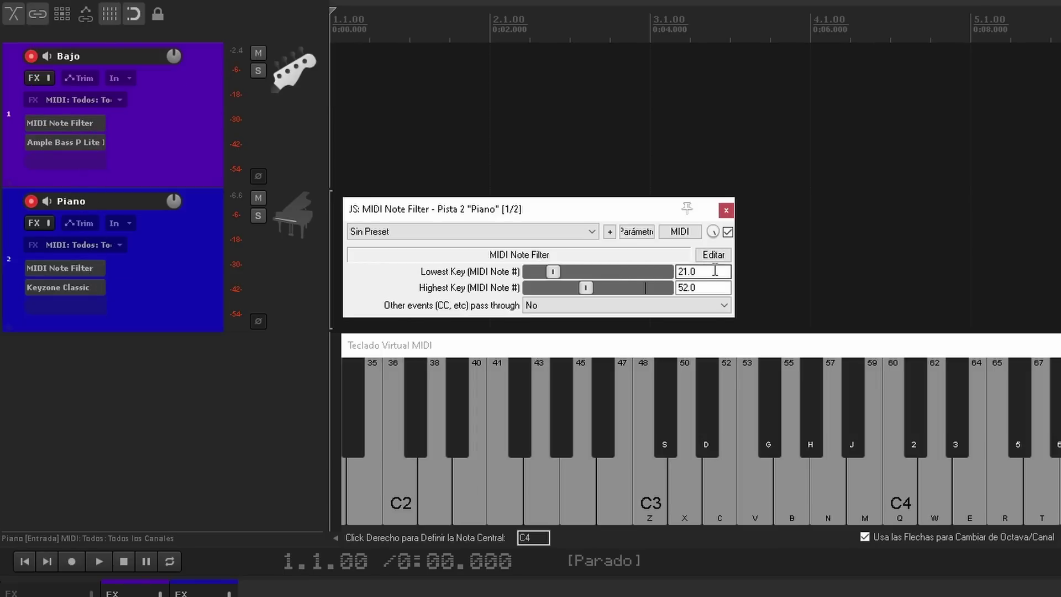
key(Return)
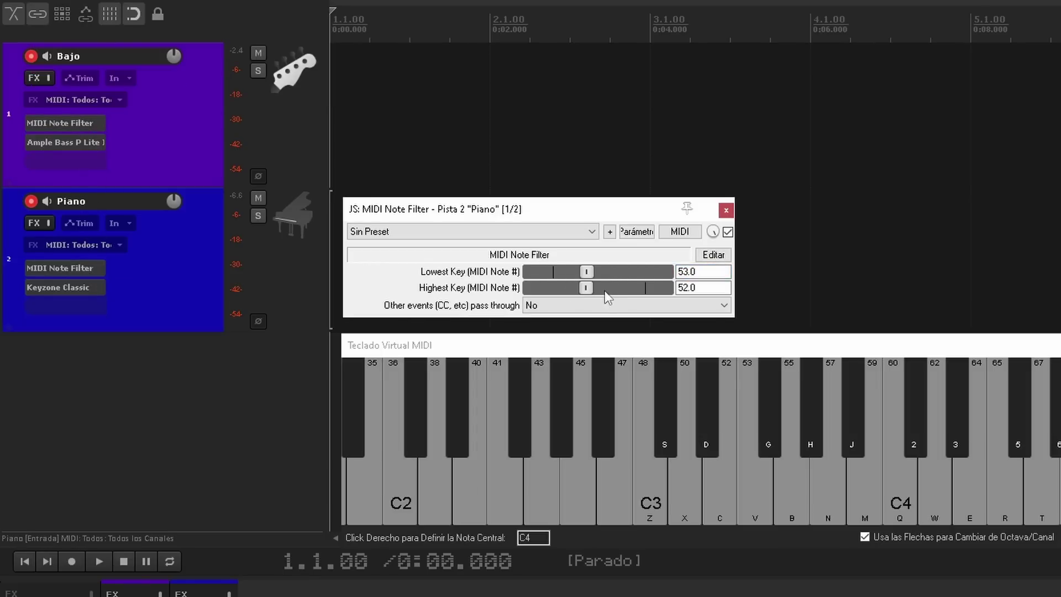
double_click(590, 290)
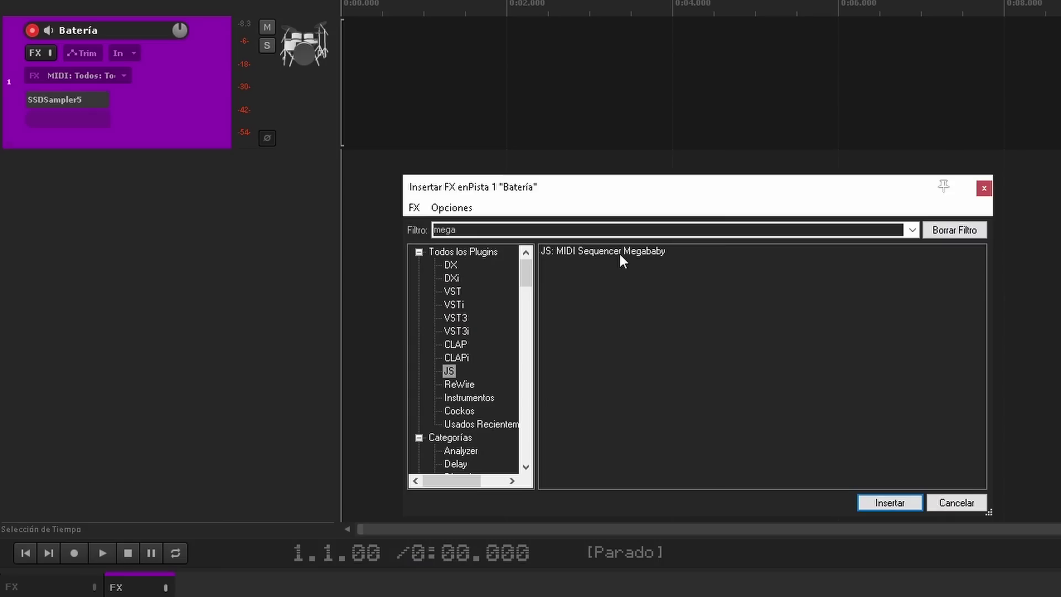
Insert JS: MIDI Sequencer Megababy on the Batería track and place it ahead of SSDSampler5.
click(618, 251)
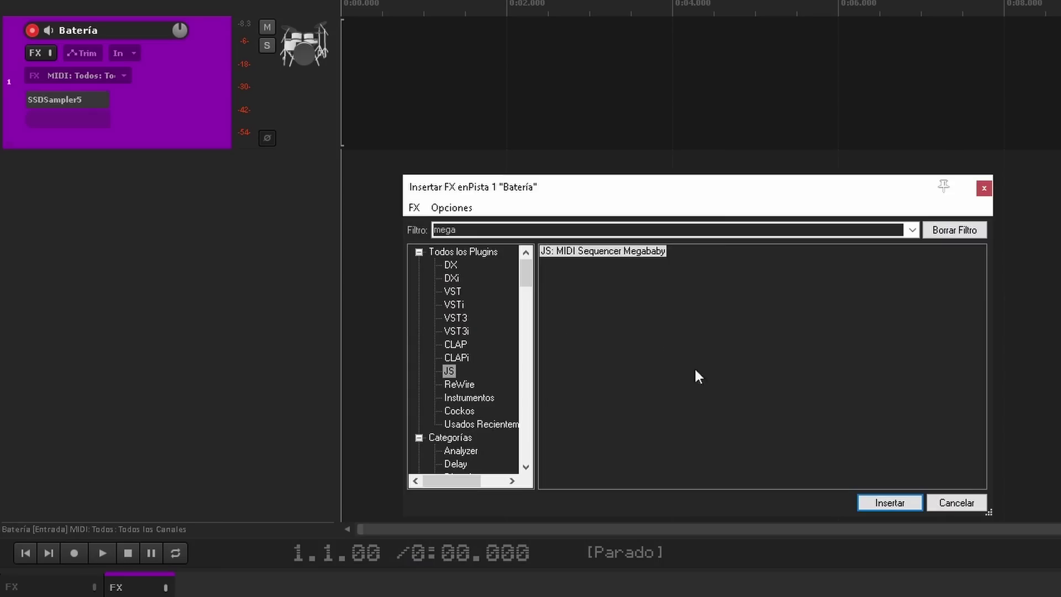
click(889, 503)
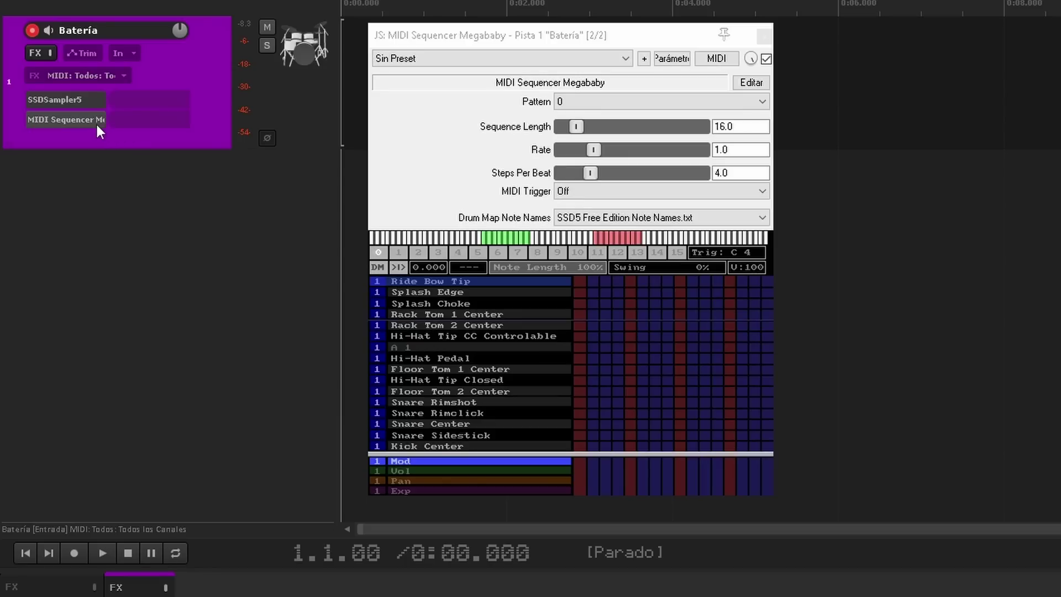
drag(97, 126, 91, 100)
Enlarge the Megababy sequencer window and switch the grid to piano-roll view and back to the drum map.
drag(774, 500, 959, 596)
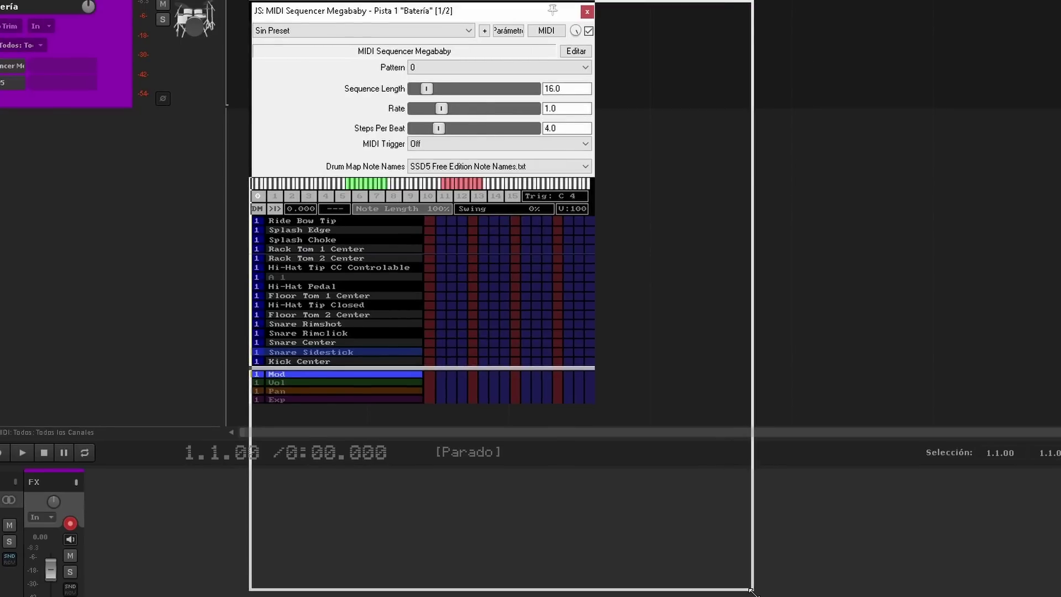
drag(750, 590, 750, 590)
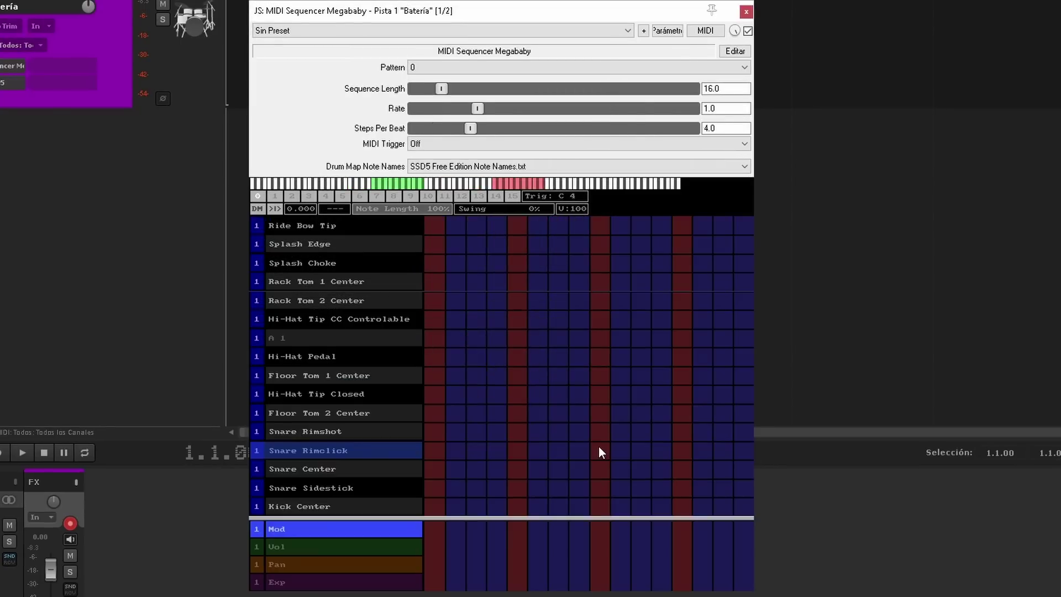
click(257, 209)
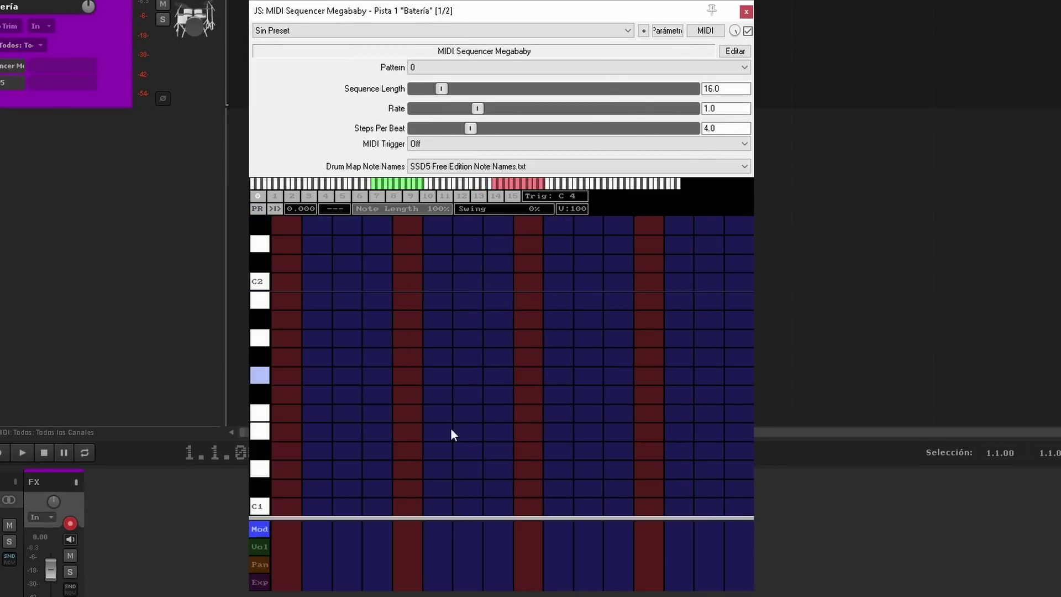
click(259, 209)
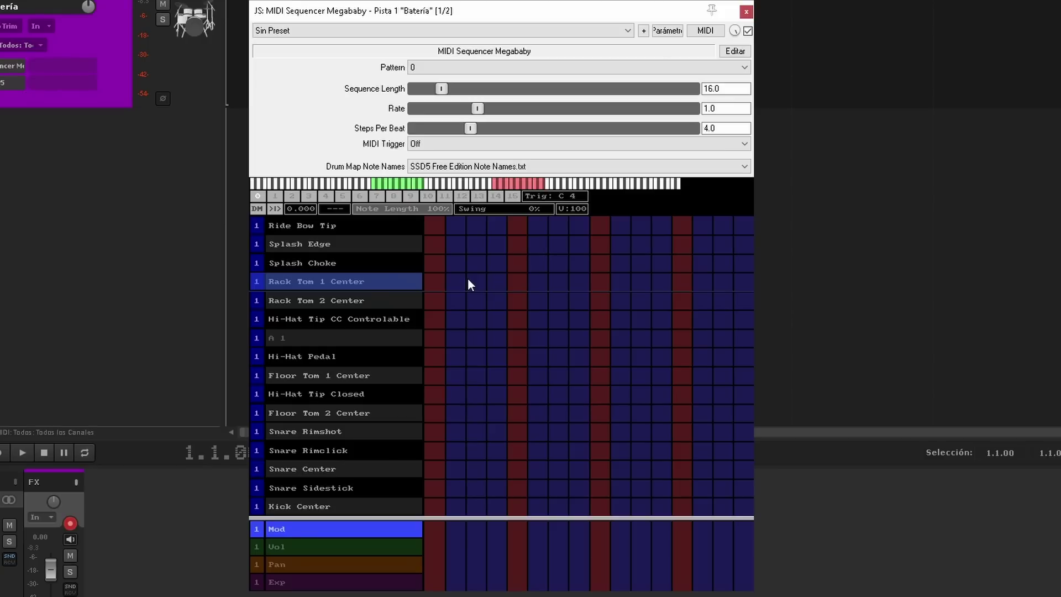
Program Kick Center on steps 1, 9 and 11 and Snare Center on steps 5 and 13, and play the pattern.
click(436, 508)
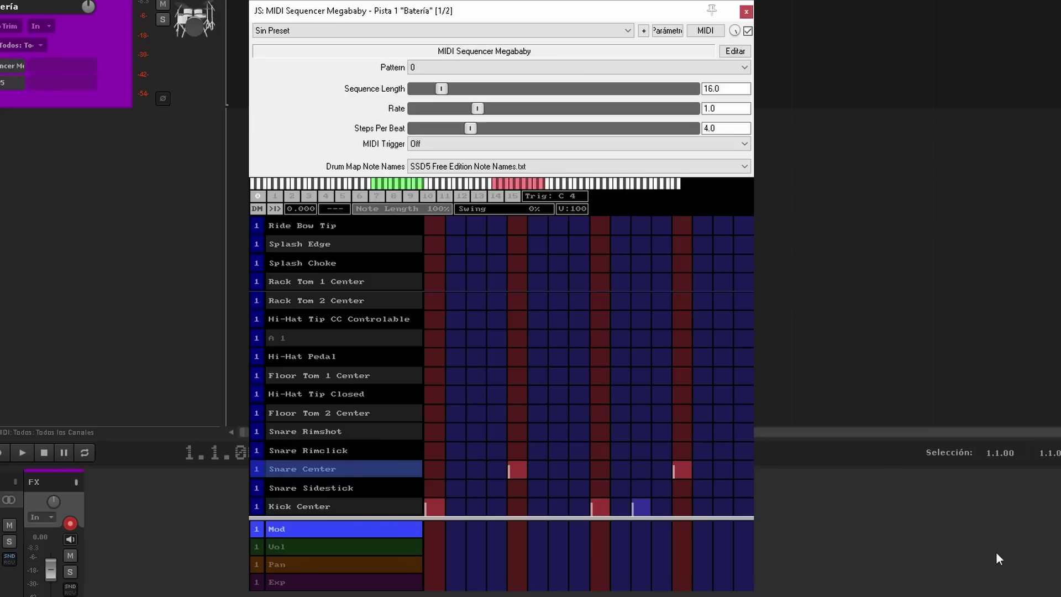
key(space)
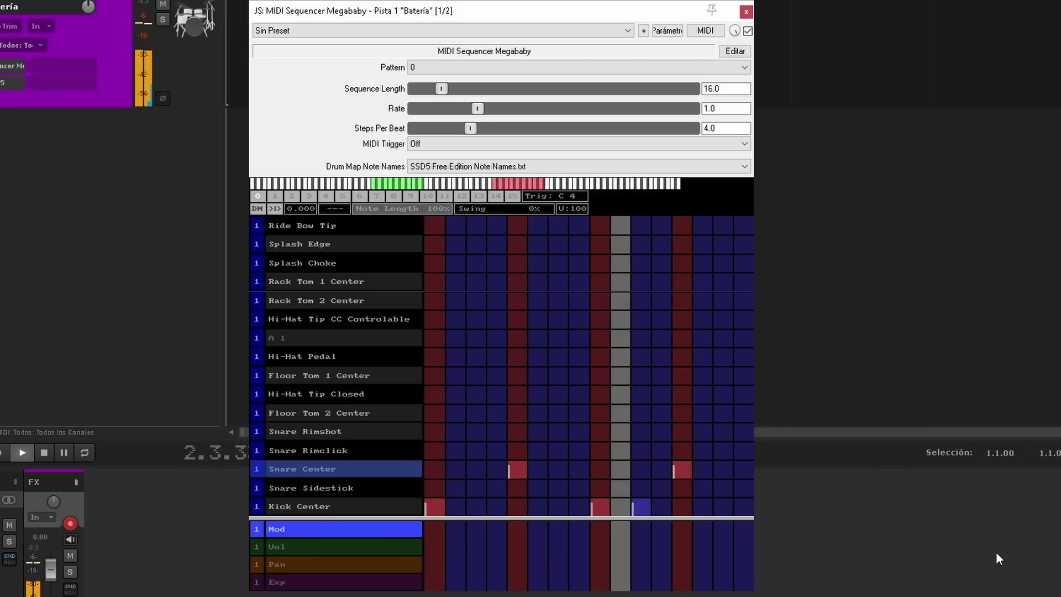
key(space)
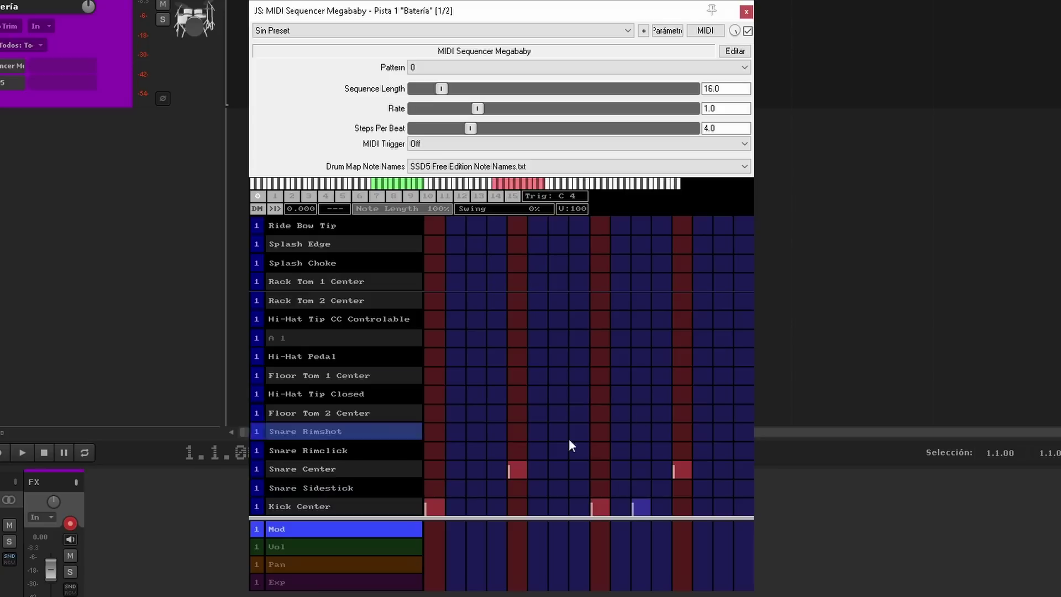
Start playback and add Hi-Hat Tip Closed hits on steps 1, 5, 9 and 13.
key(space)
click(435, 394)
click(517, 394)
click(600, 394)
click(683, 394)
Add Hi-Hat Tip CC Controlable on step 15 and Hi-Hat Tip Closed hits on steps 3, 6, 7 and 11.
click(723, 321)
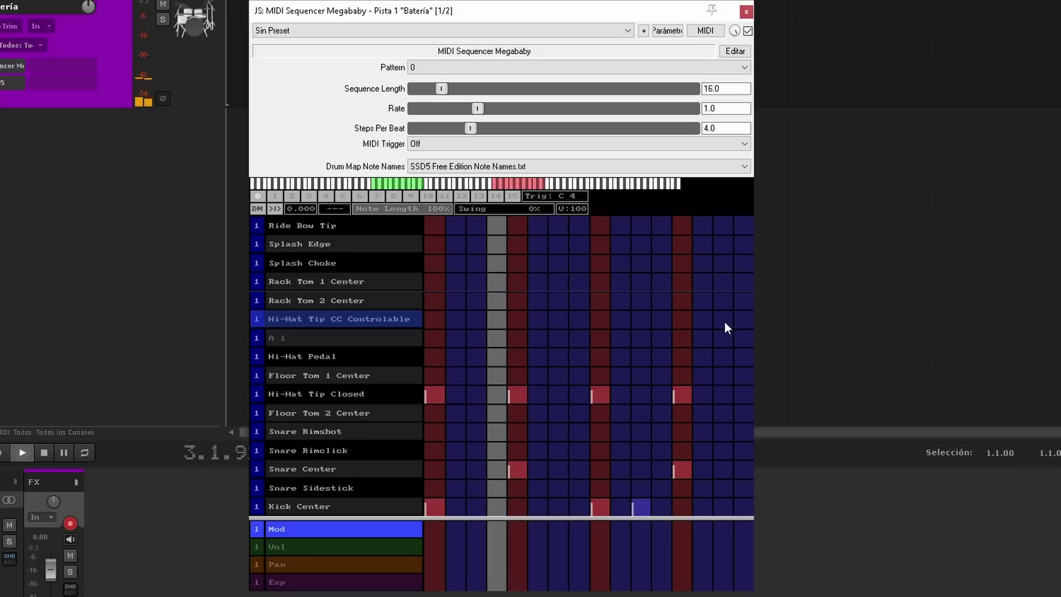
click(559, 395)
click(537, 394)
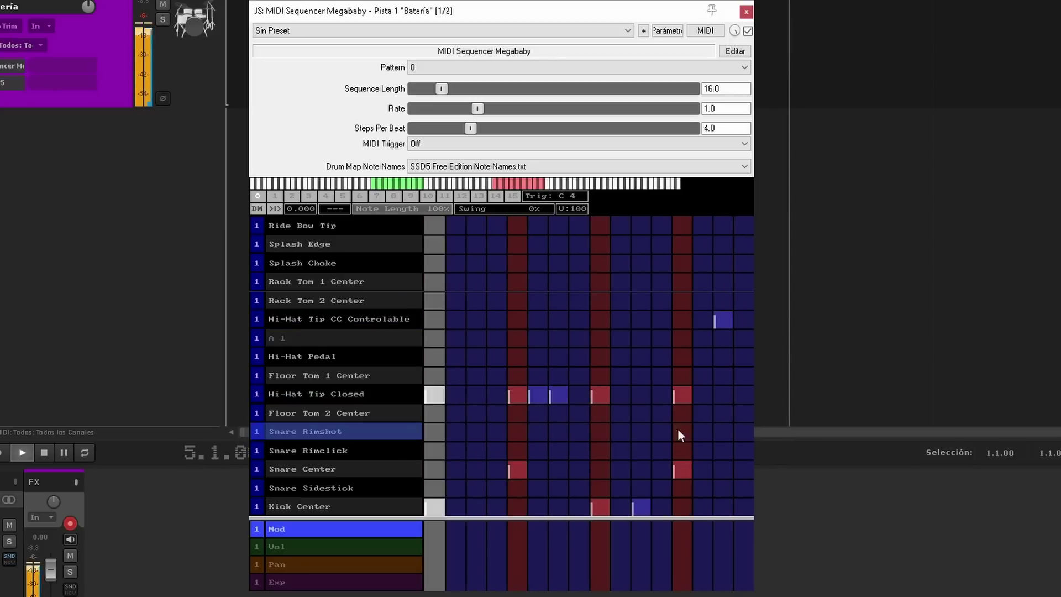
click(641, 395)
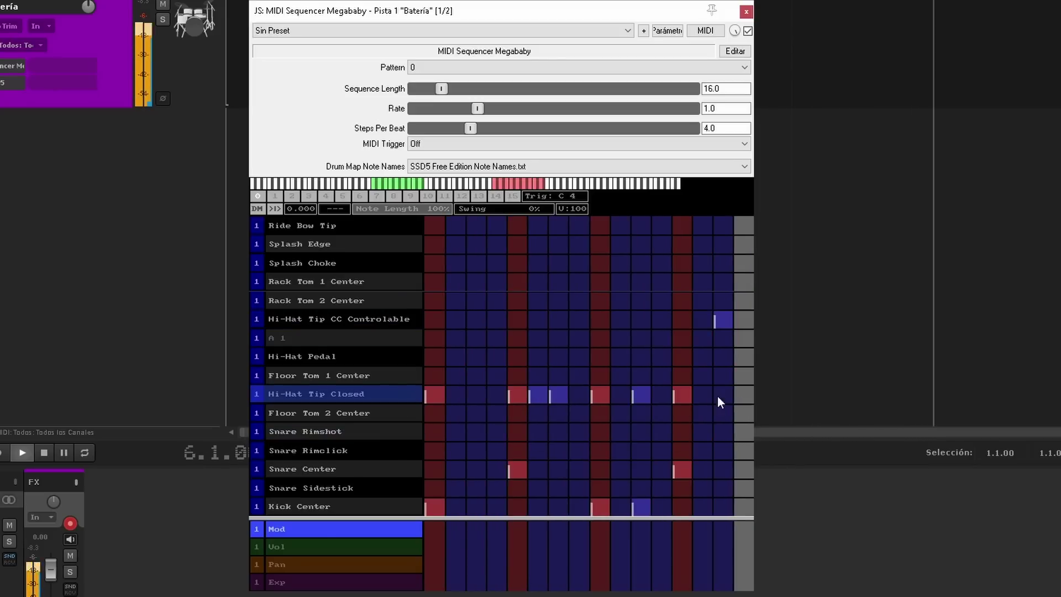
click(478, 395)
click(504, 467)
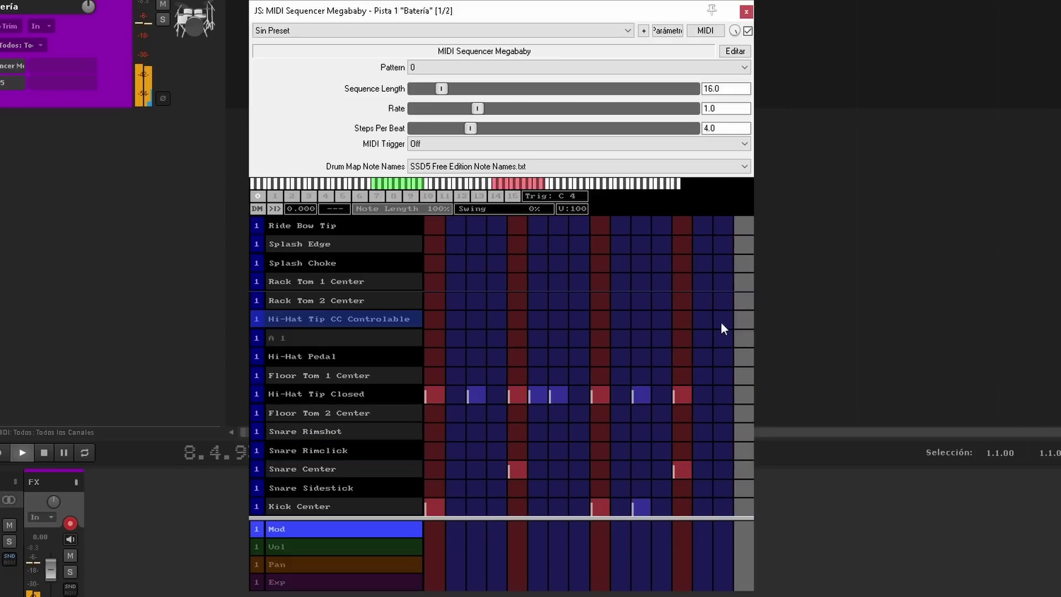
Try replacing the step 15 hi-hat with Rack Tom 1 Center on steps 14 and 16 and Rack Tom 2 Center on step 15.
click(721, 321)
click(703, 282)
click(723, 301)
click(737, 287)
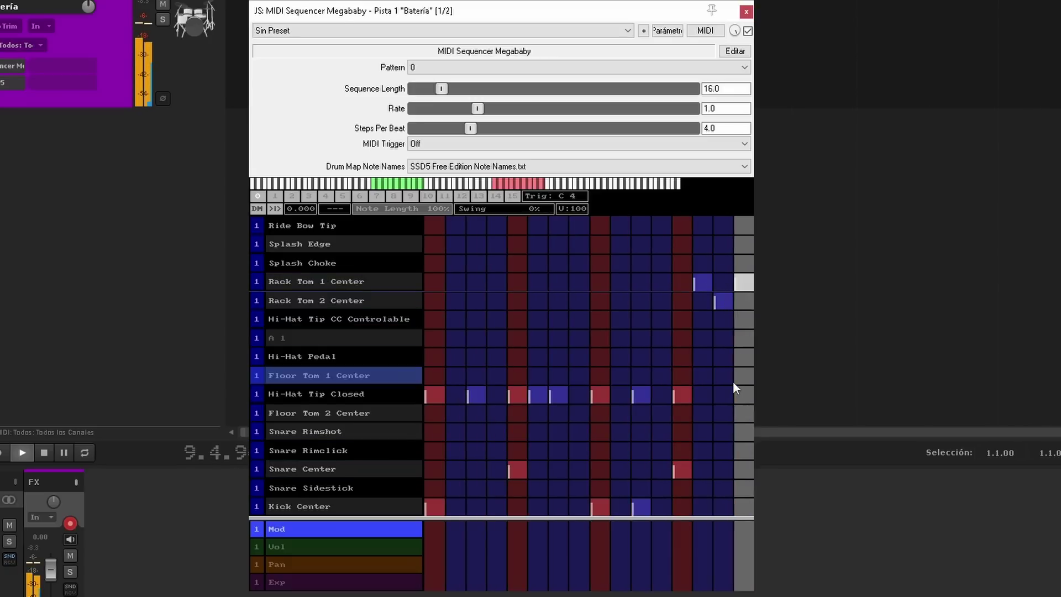
Remove the tom hits, try Snare Center on step 15 and Hi-Hat Tip CC Controlable on step 16, and stop playback.
click(705, 279)
click(724, 469)
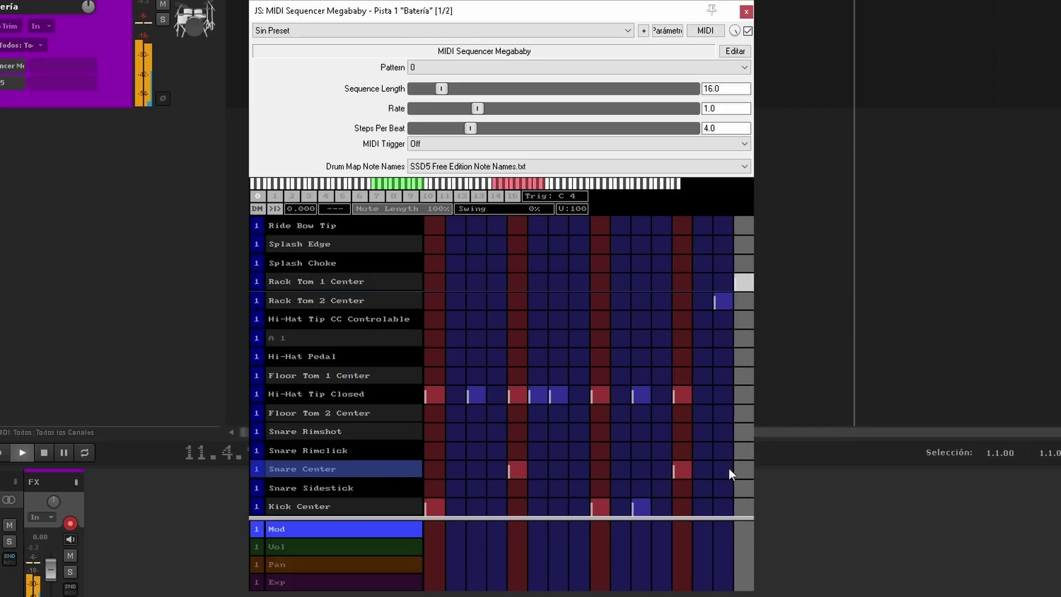
click(721, 303)
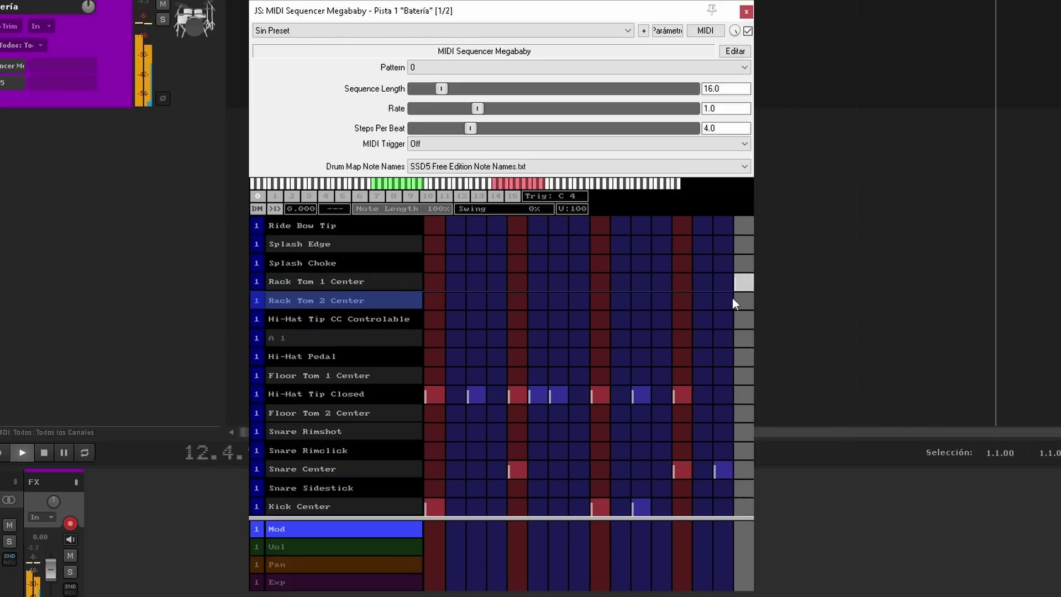
click(741, 283)
click(743, 320)
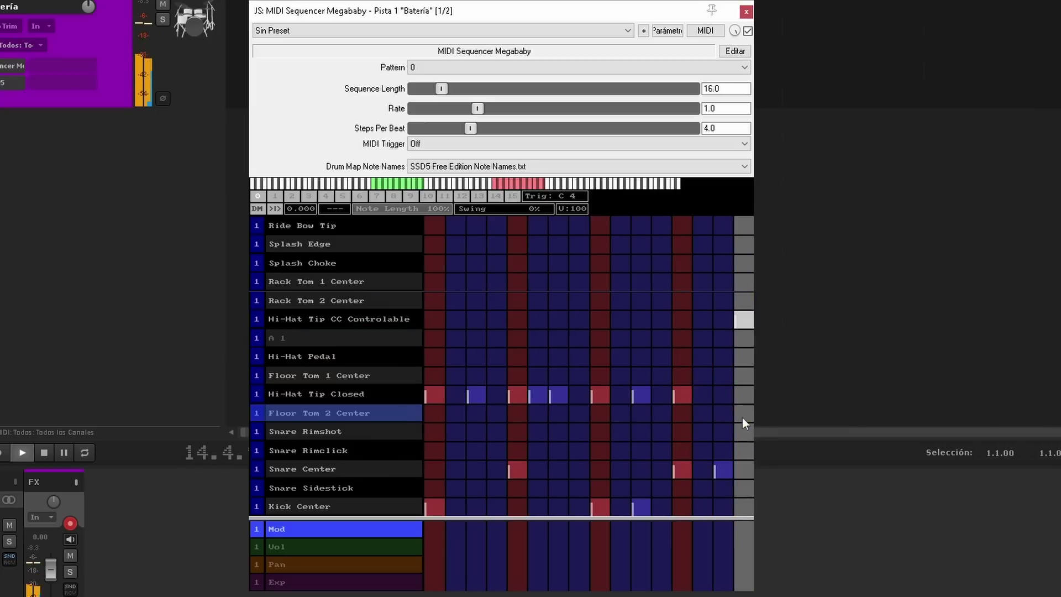
click(741, 319)
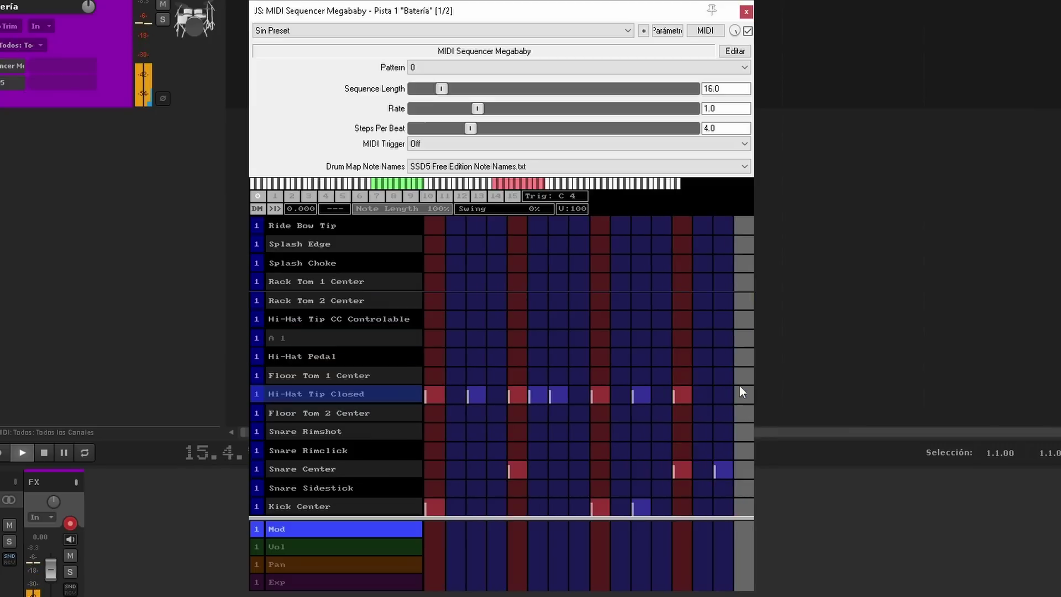
key(space)
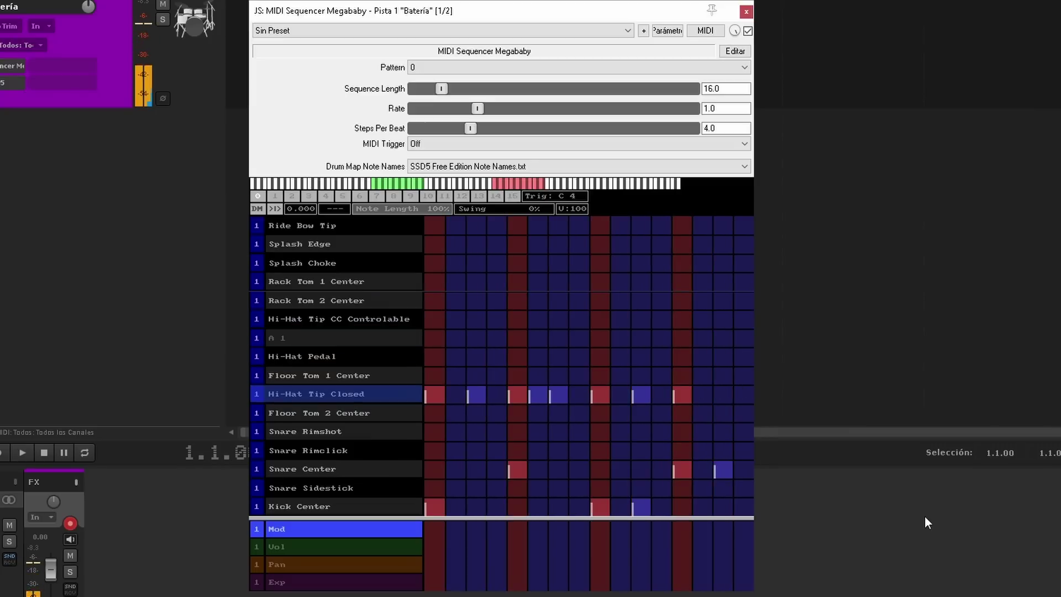
Look through sequencer patterns 4, 7 and 11, and return to pattern 0.
click(324, 195)
click(380, 196)
click(444, 195)
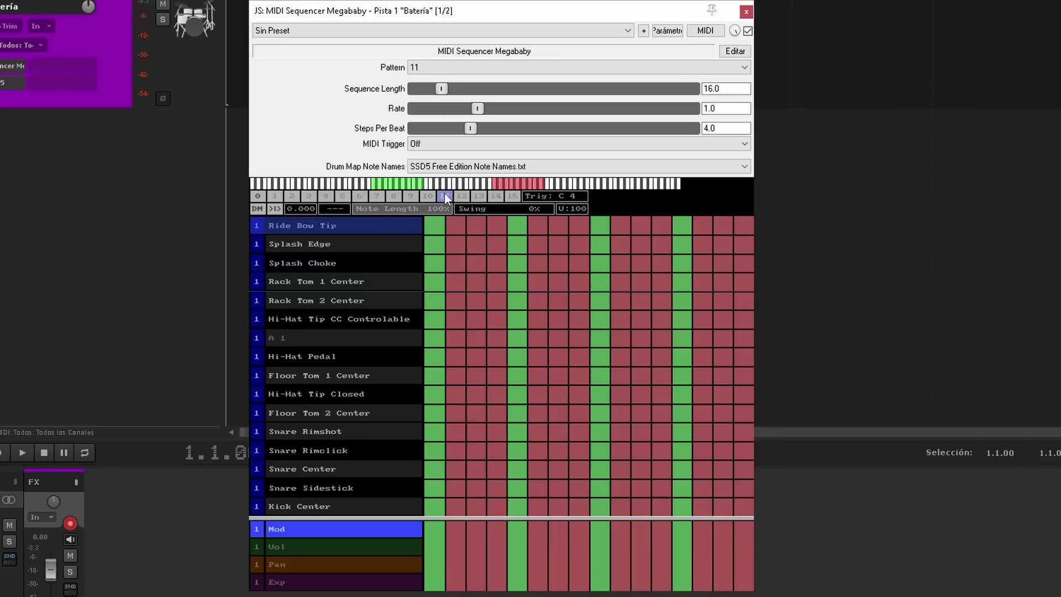
click(257, 196)
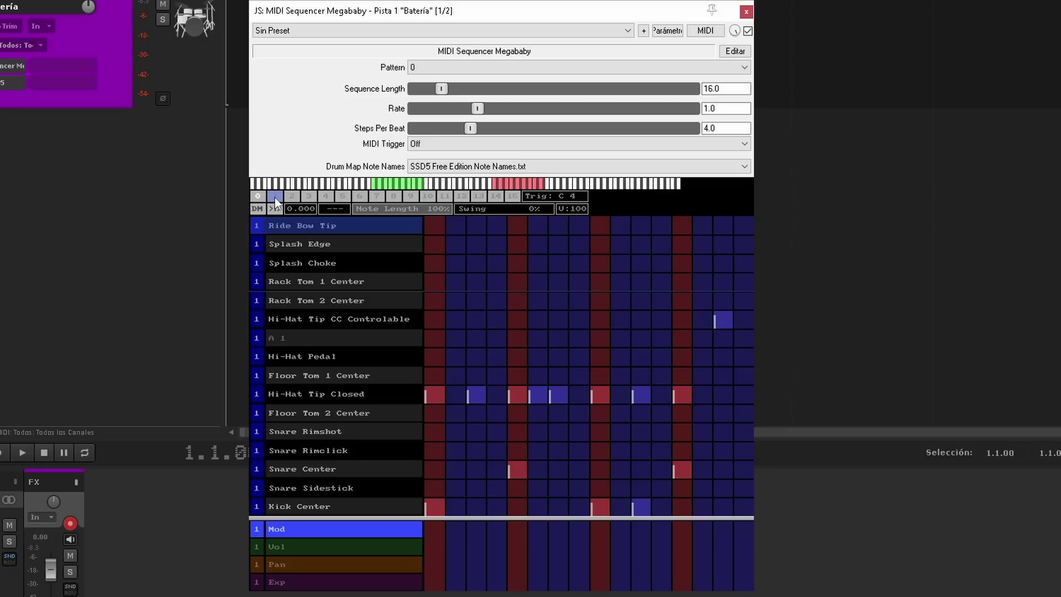
In pattern 1, add Hi-Hat Tip Closed on steps 4 and 12 and replace the step 15 hi-hat with Snare Center.
click(274, 196)
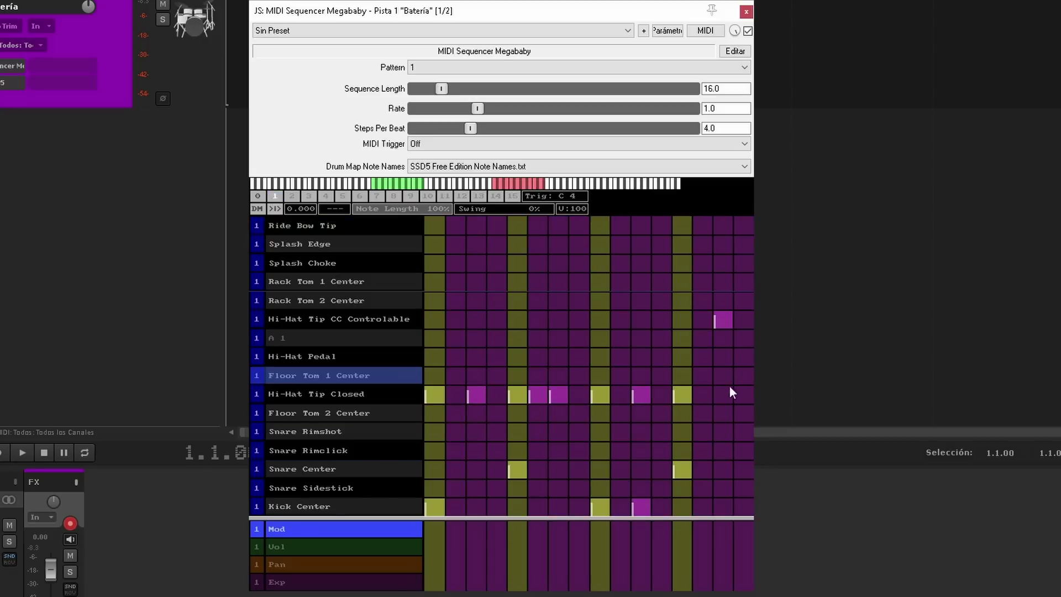
key(space)
click(500, 393)
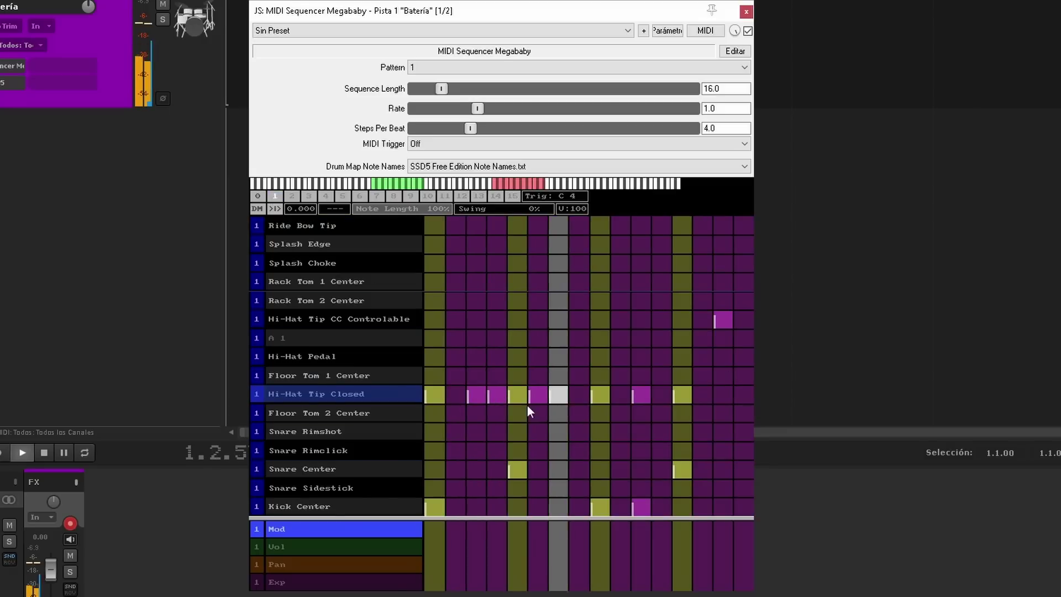
click(662, 393)
click(721, 319)
click(723, 470)
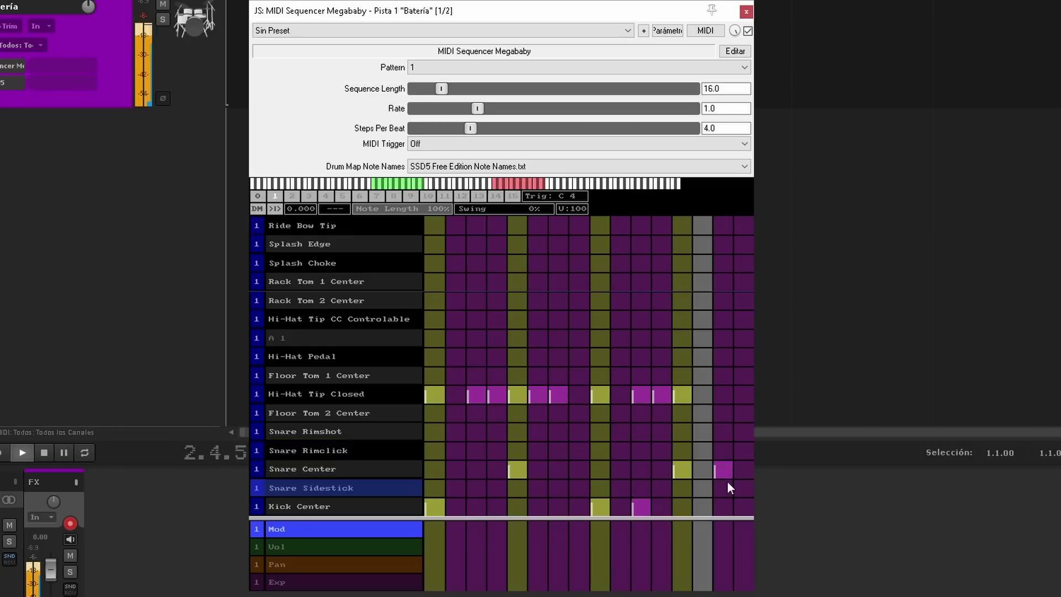
Add Snare Rimshot on steps 14 and 16 and adjust the closing snare hits' velocities, with 115 on step 16.
click(703, 430)
click(743, 430)
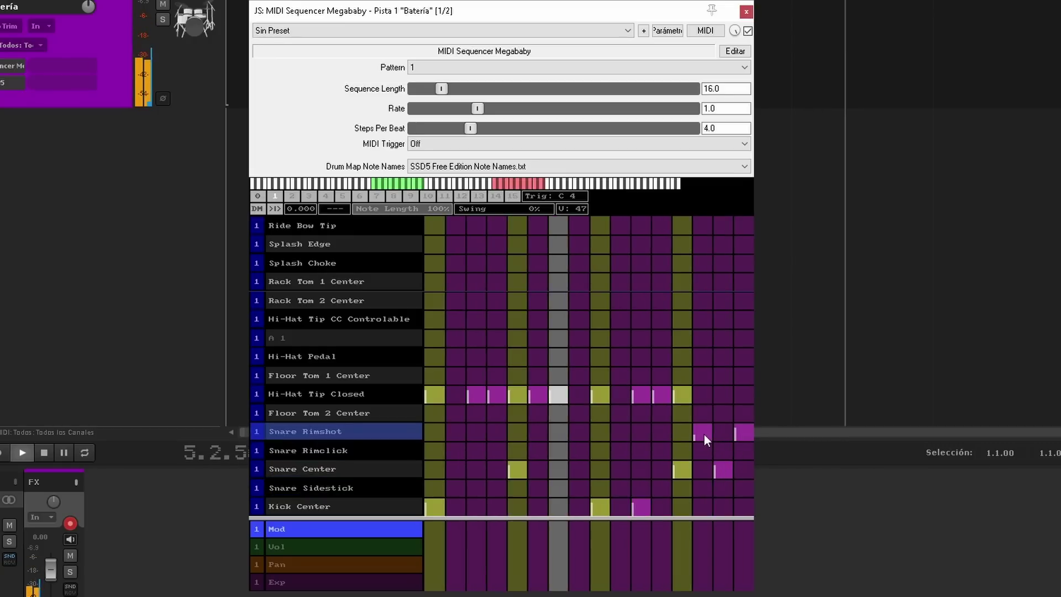
click(722, 469)
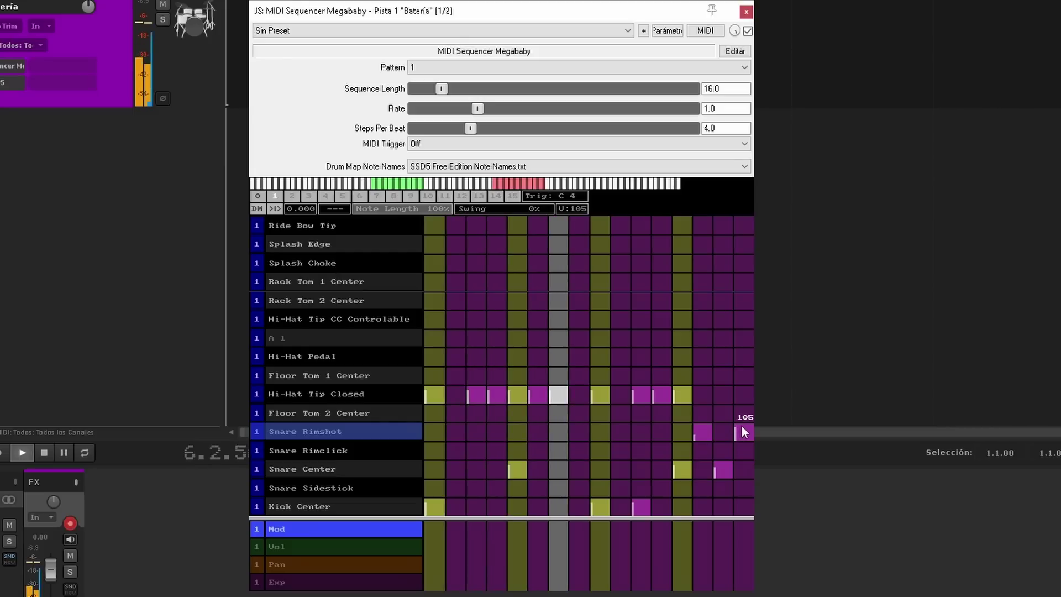
click(729, 469)
click(704, 431)
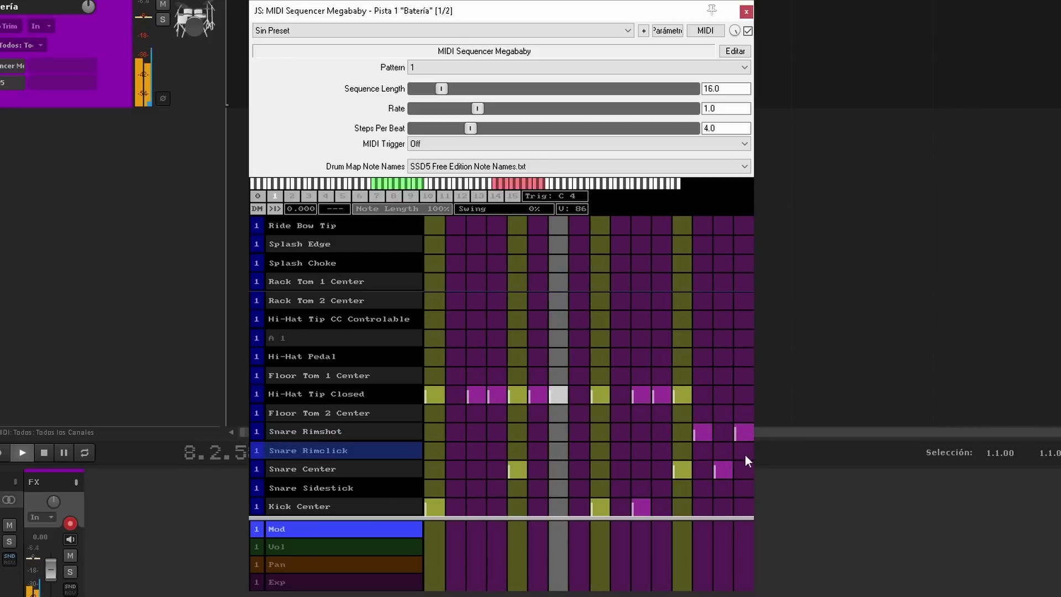
drag(741, 430, 744, 422)
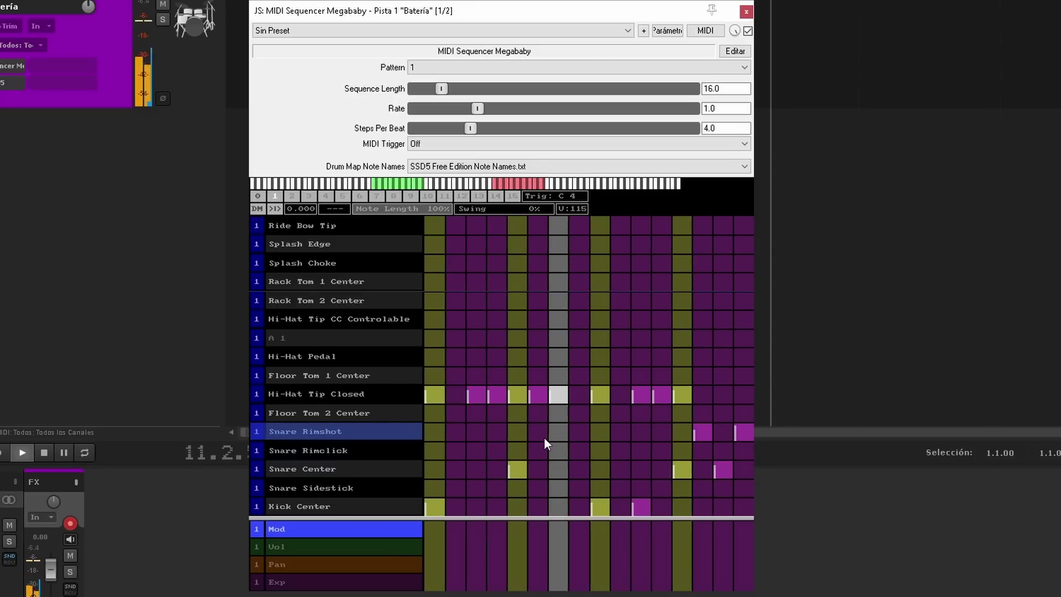
Set the drum sequencer's MIDI Trigger to On (Pattern Change) and close the plugin window.
click(557, 389)
click(441, 143)
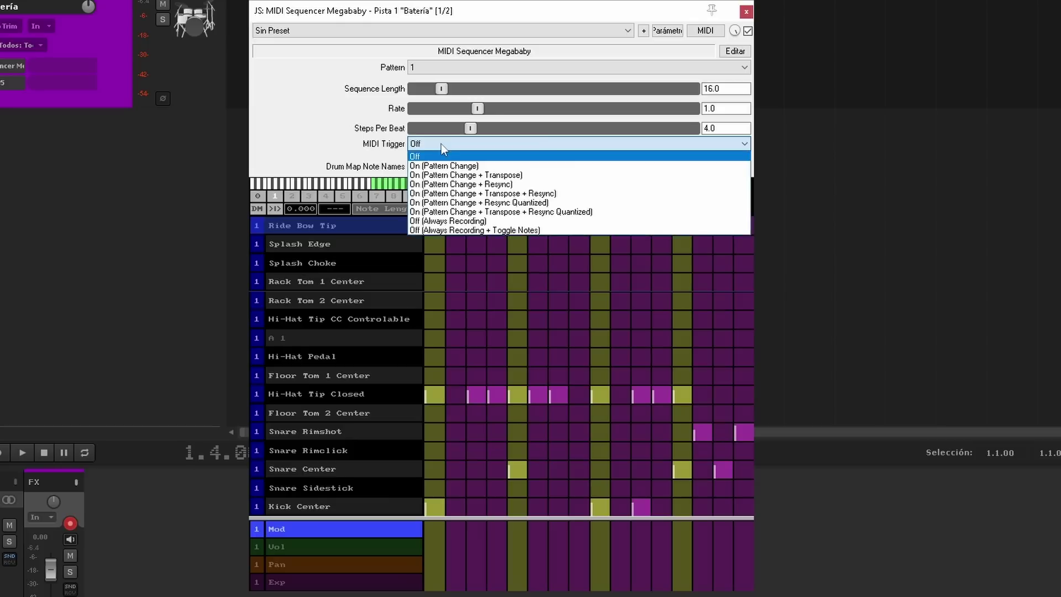
click(467, 167)
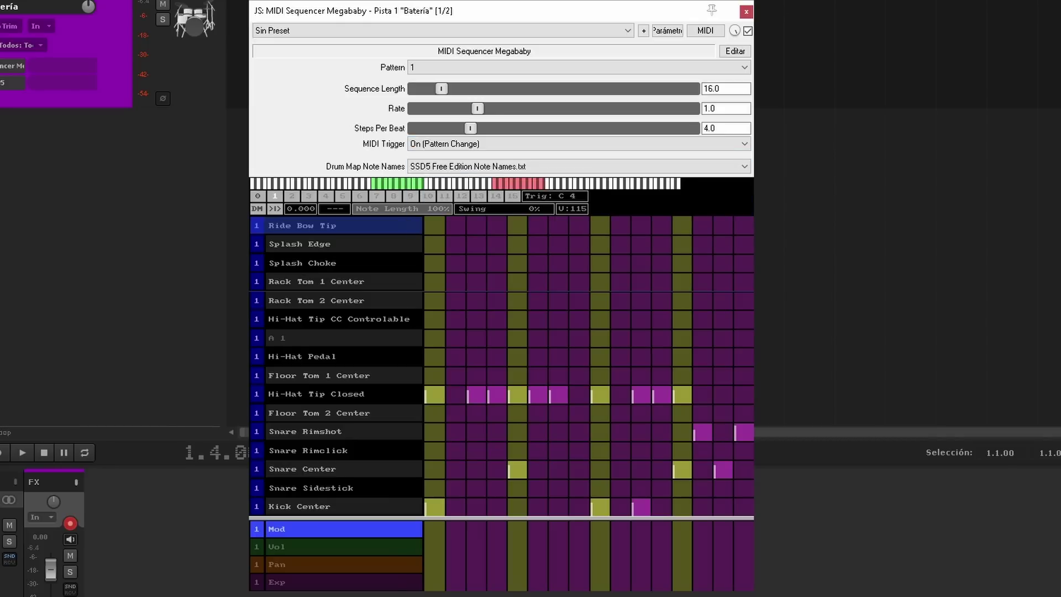
click(746, 12)
Create a four-bar MIDI item on the Batería track with C5 over bars 1–2 and C#5 from bar 3, and play it.
drag(416, 44, 227, 22)
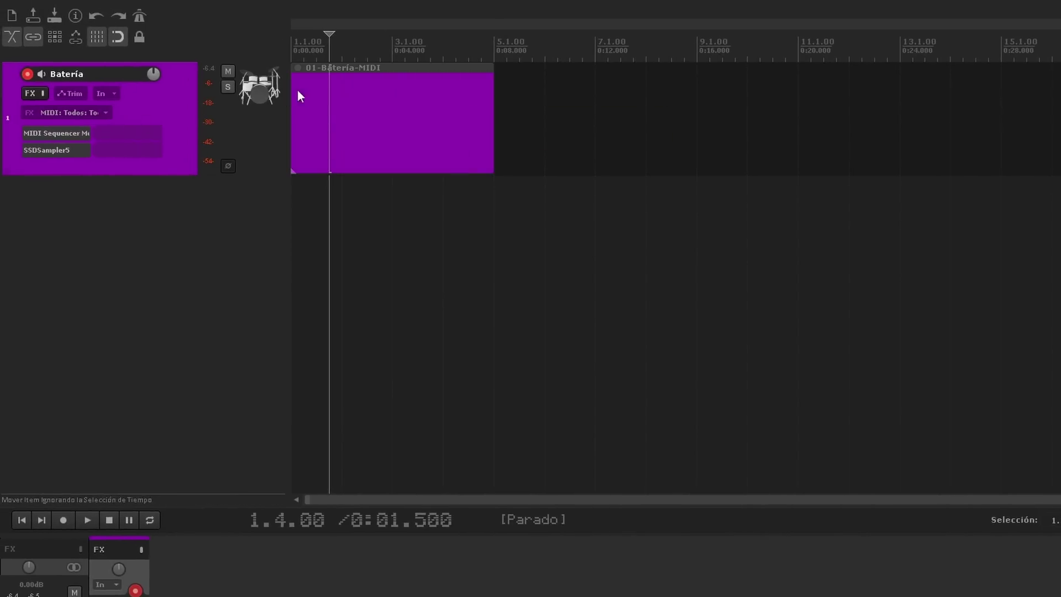
double_click(233, 23)
drag(486, 415, 484, 330)
drag(119, 256, 299, 260)
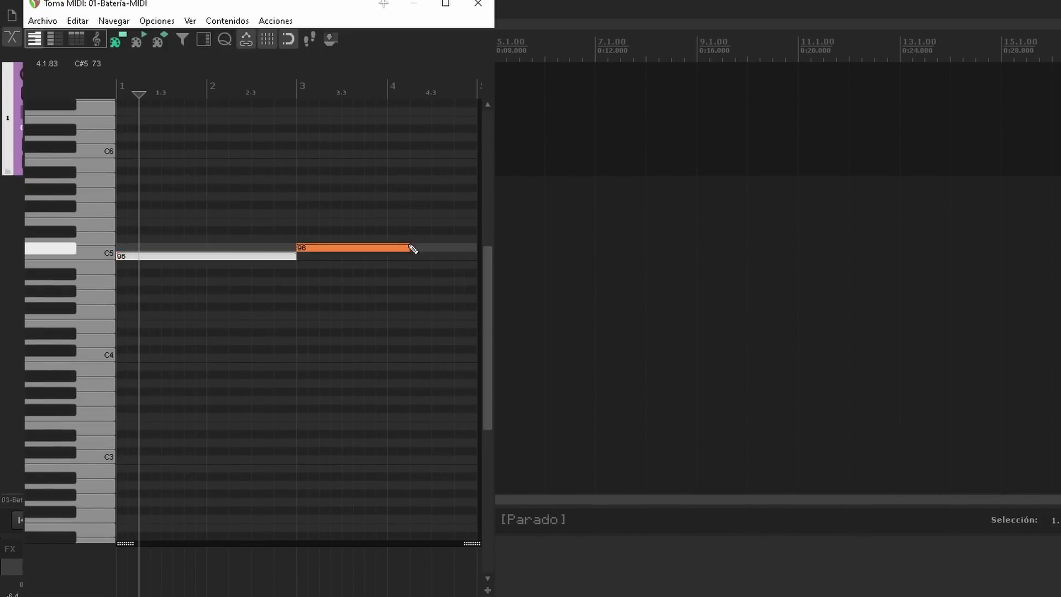
click(992, 542)
key(space)
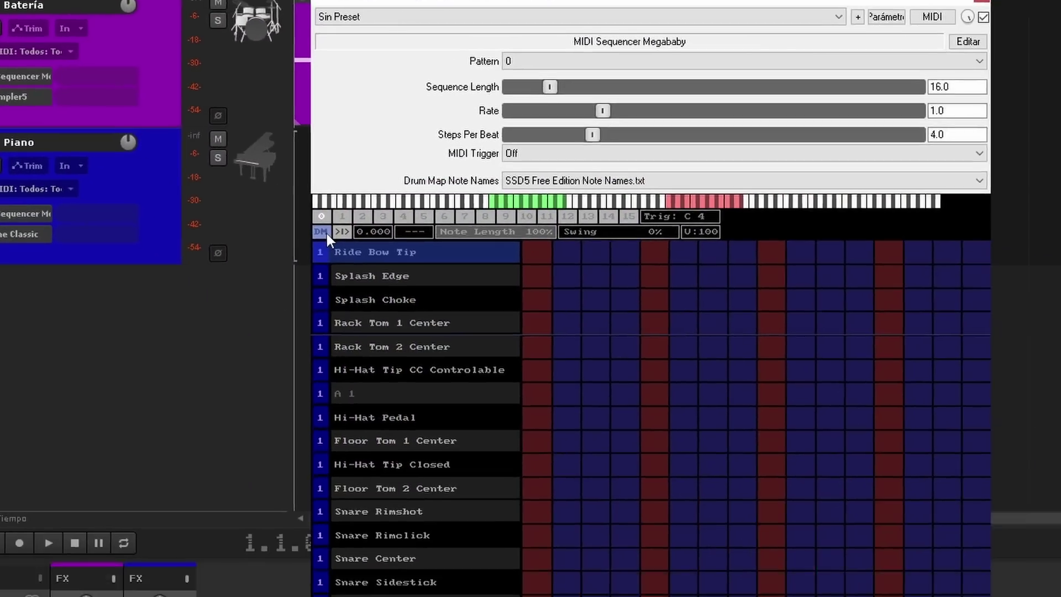
In the Piano track's sequencer, switch to piano roll and enter C2 on steps 1 and 9, A1 on 5, B1 on 7 and 15, D2 on 13.
click(430, 314)
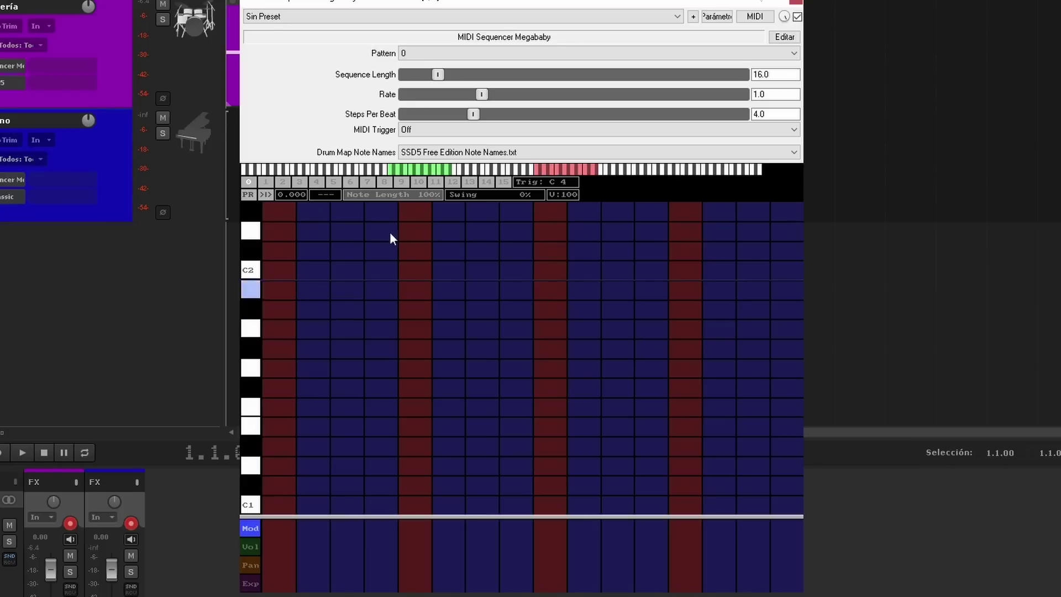
key(space)
click(287, 270)
click(430, 330)
click(486, 290)
click(547, 271)
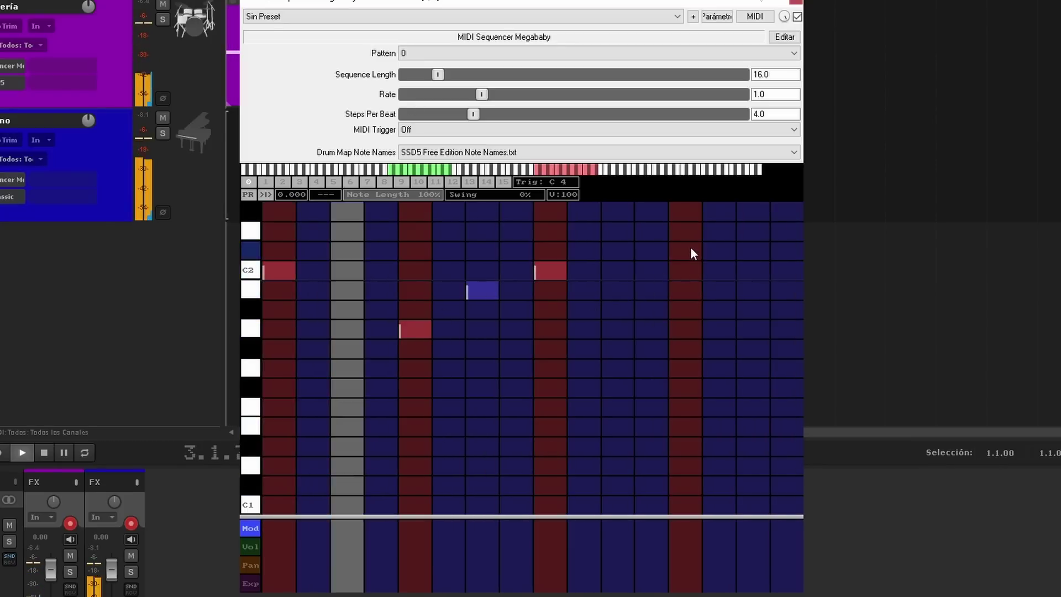
click(684, 231)
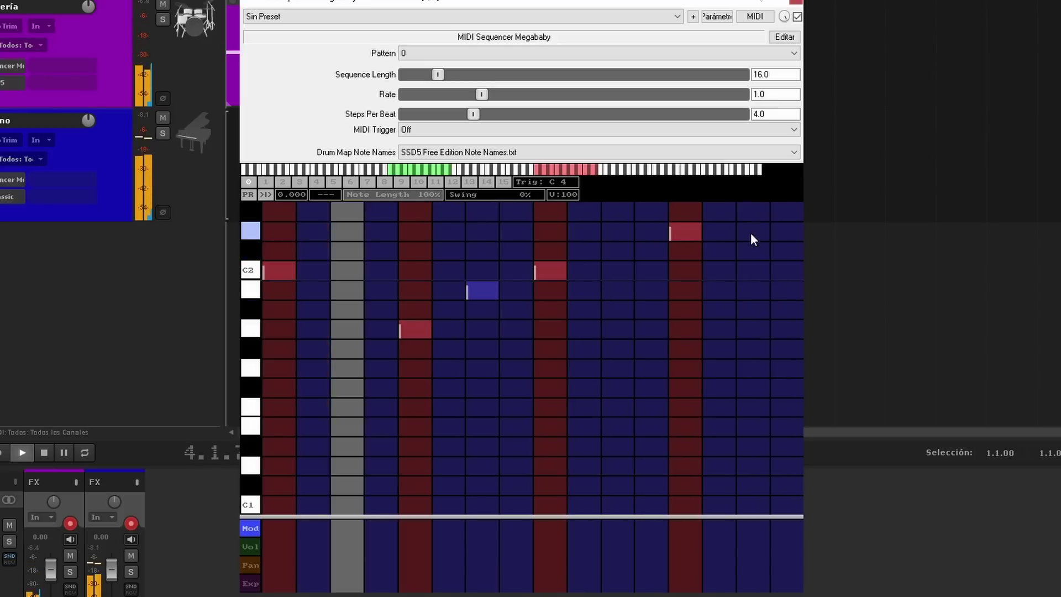
key(space)
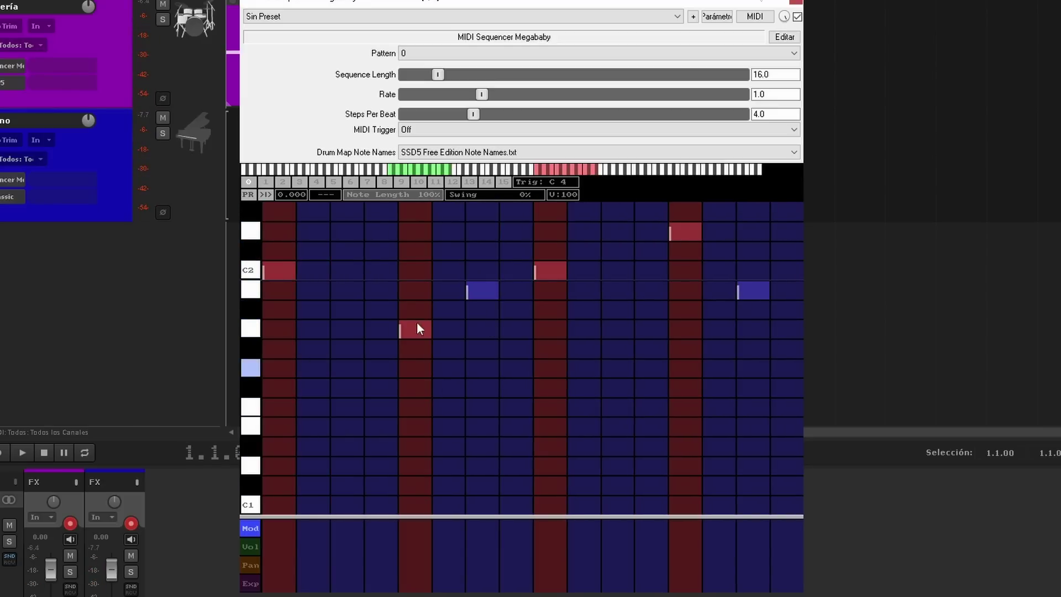
Transpose the piano pattern up one octave, audition it, and shift it up another five semitones.
drag(411, 168, 452, 177)
key(space)
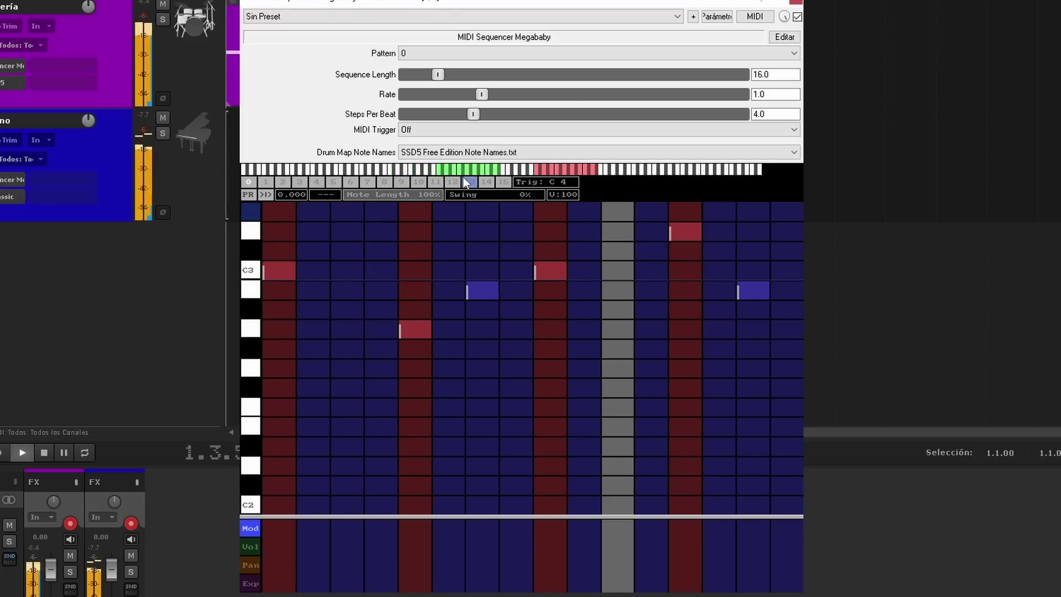
drag(463, 171, 483, 174)
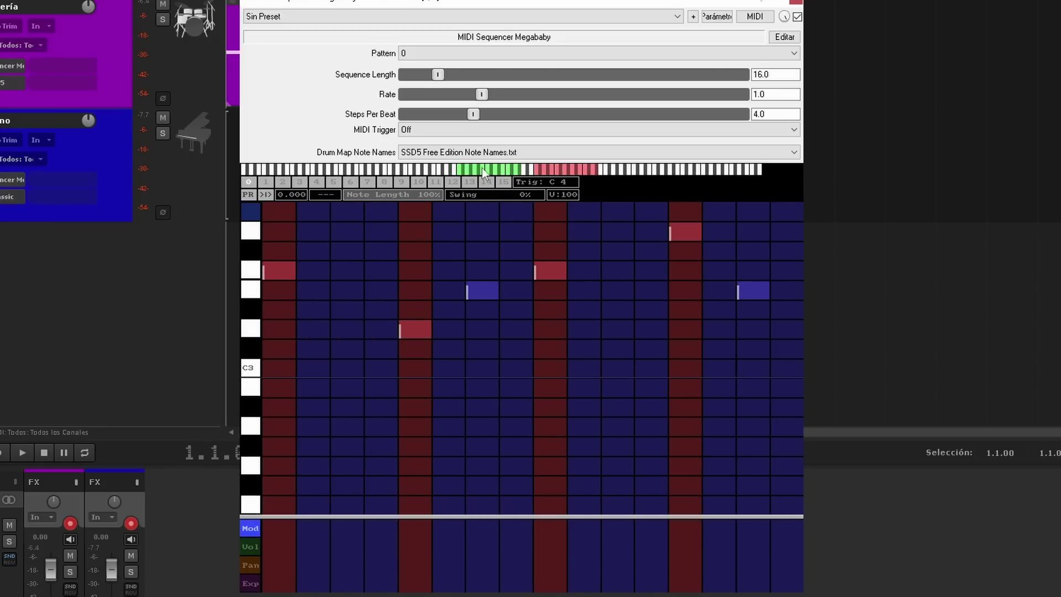
Widen the piano roll's note range past C4, move the step 15 note to A3 and add C4 on step 16 during playback.
drag(482, 168, 510, 174)
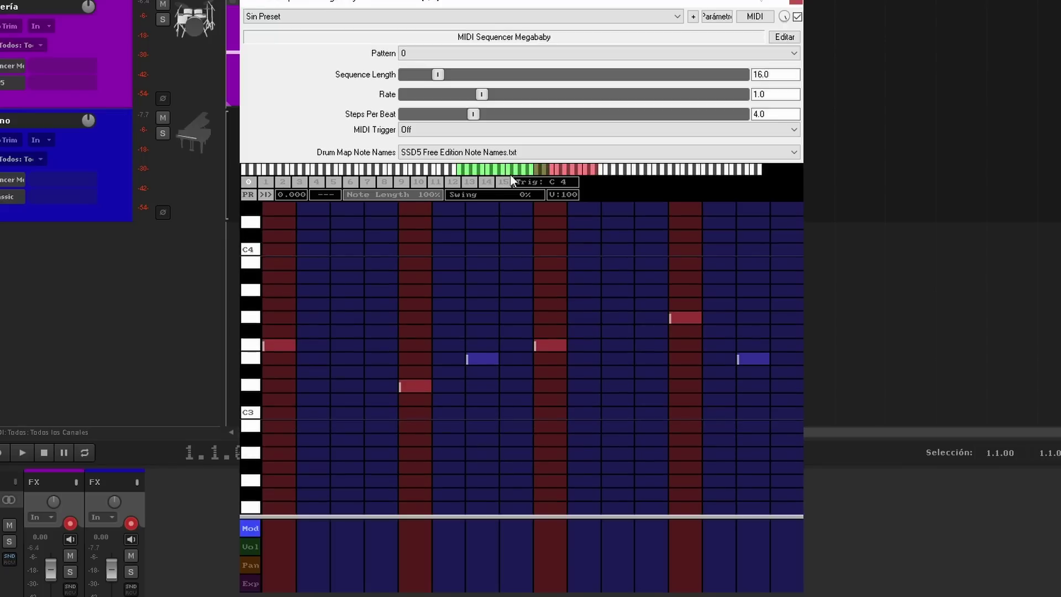
key(space)
click(758, 359)
click(754, 292)
click(781, 248)
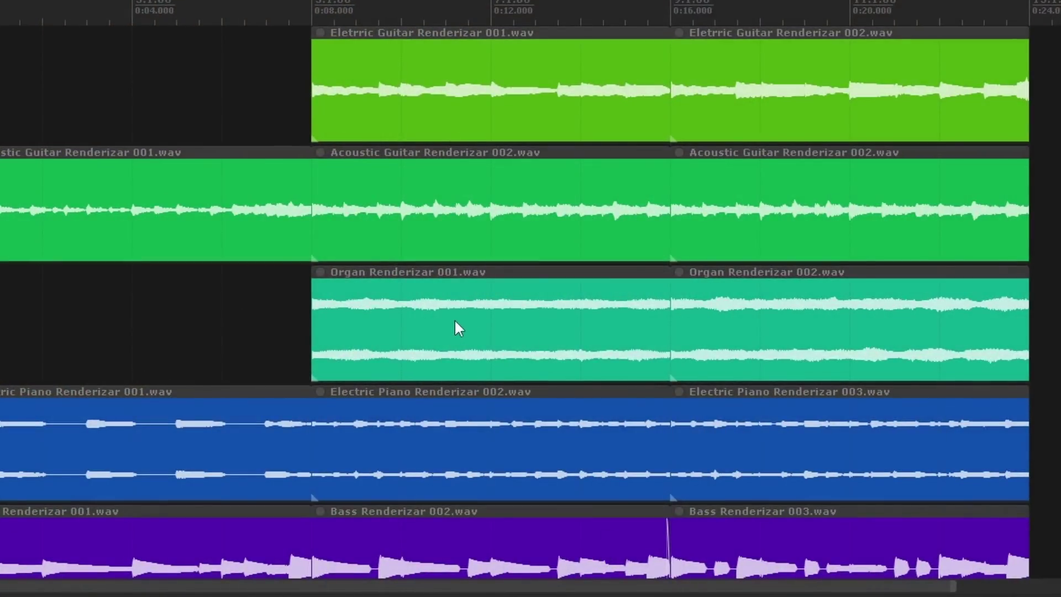
Set the Organ Renderizar 001.wav item to always show its spectrogram.
right_click(455, 321)
mouse_move(512, 322)
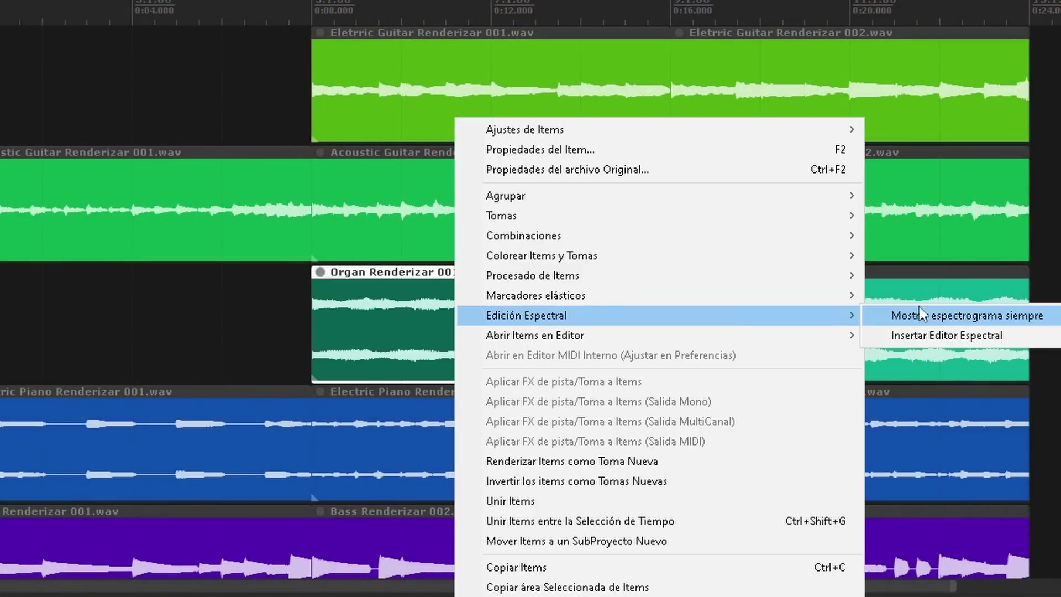
click(949, 319)
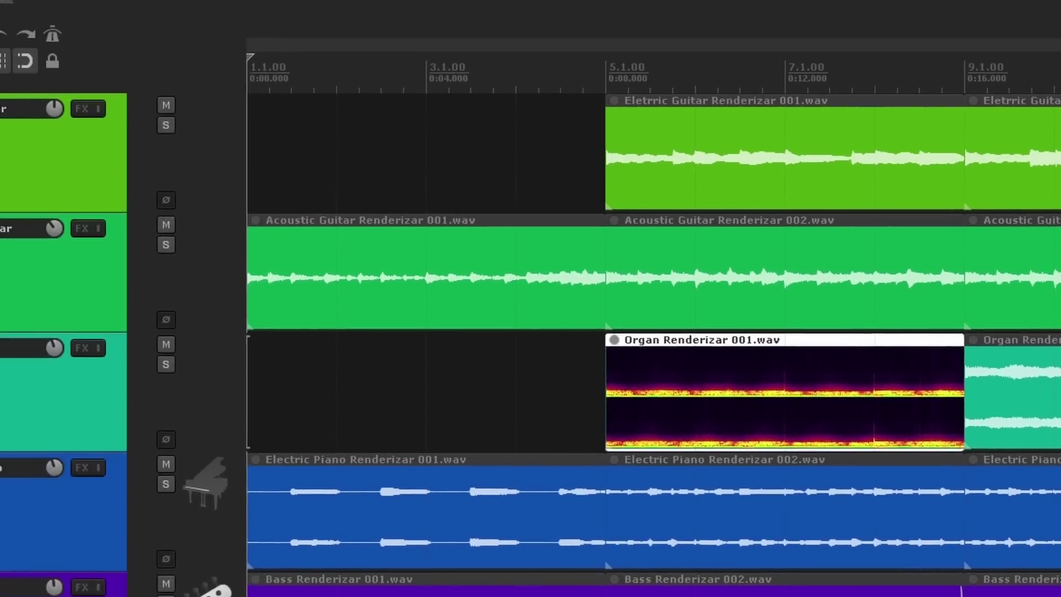
Switch the project's peak display mode to spectrogram for all items and reopen the peak mode options.
click(329, 7)
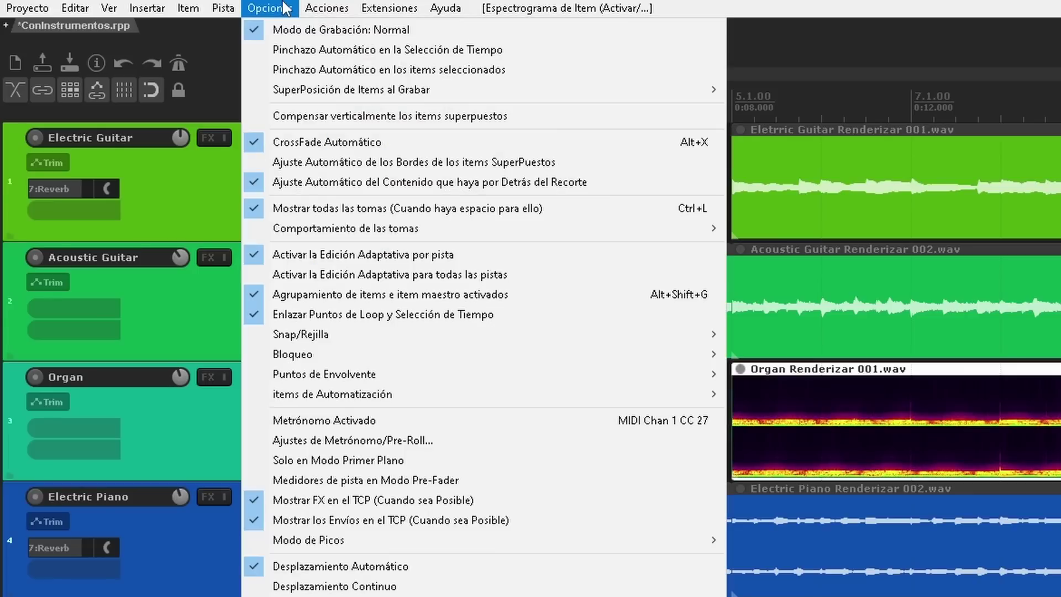
mouse_move(417, 544)
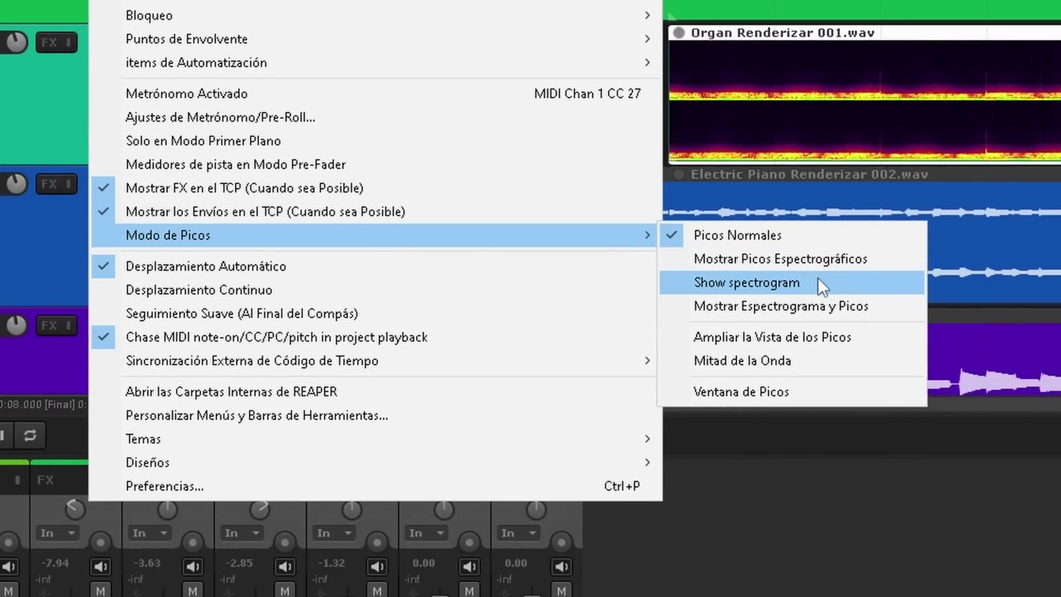
click(818, 282)
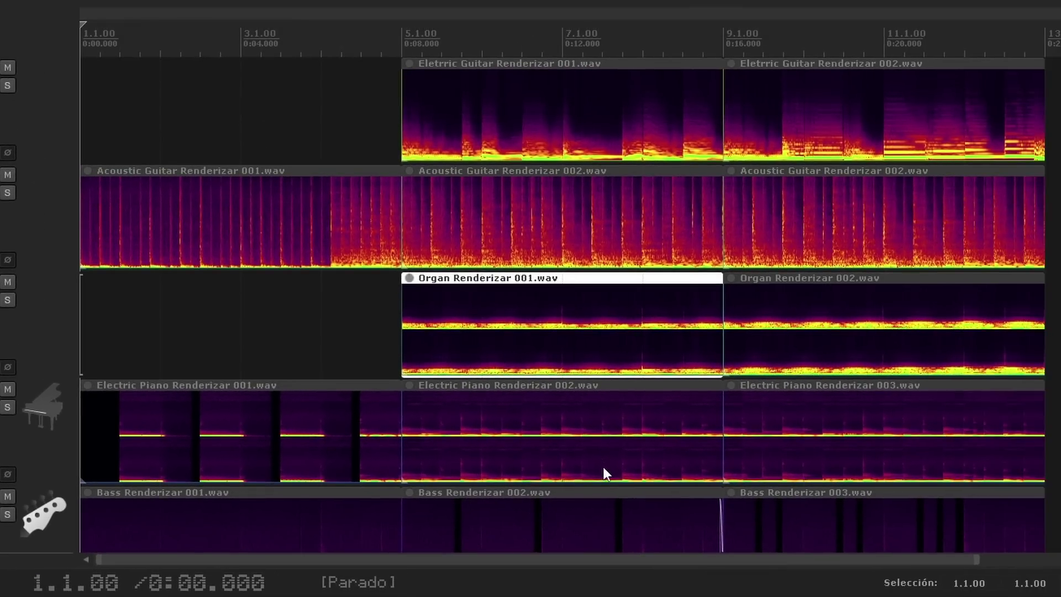
key(alt+o)
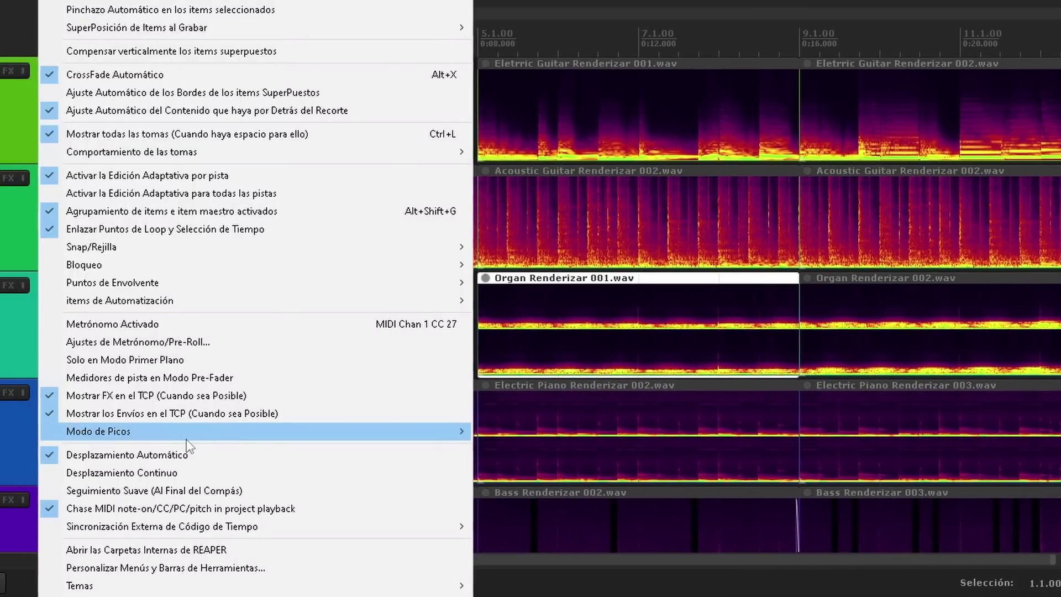
mouse_move(386, 432)
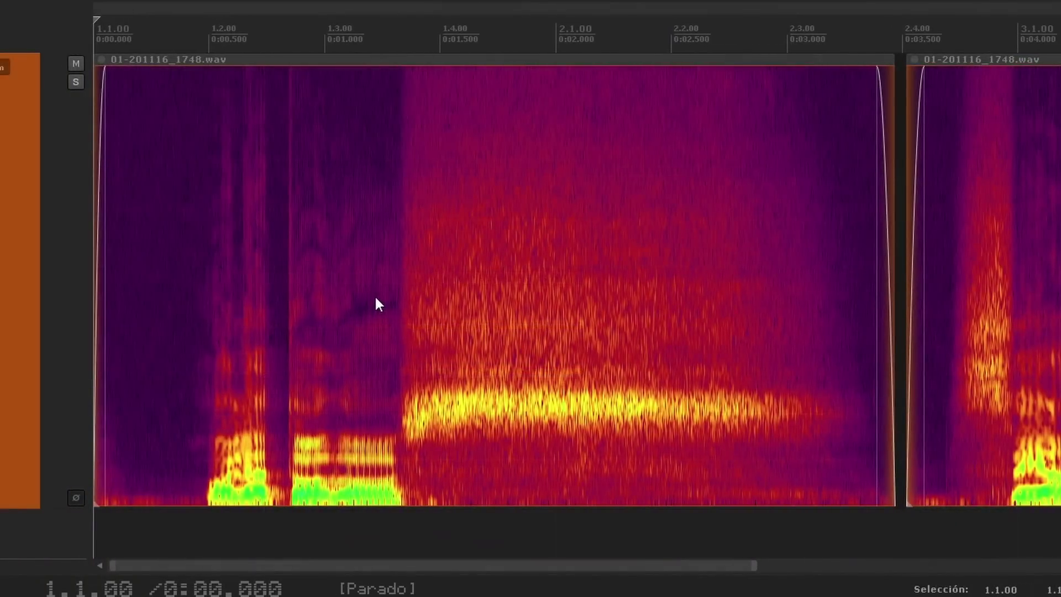
Insert a spectral edit in the first 01-201116_1748.wav item and fit it around the bright noise, spanning 3073–15367 Hz.
right_click(375, 302)
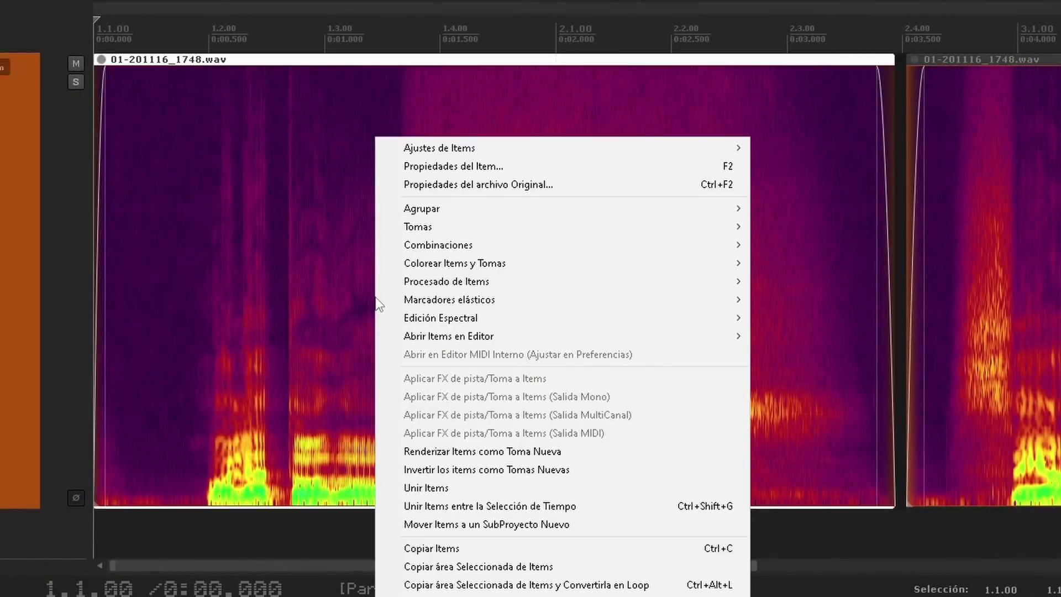
mouse_move(453, 314)
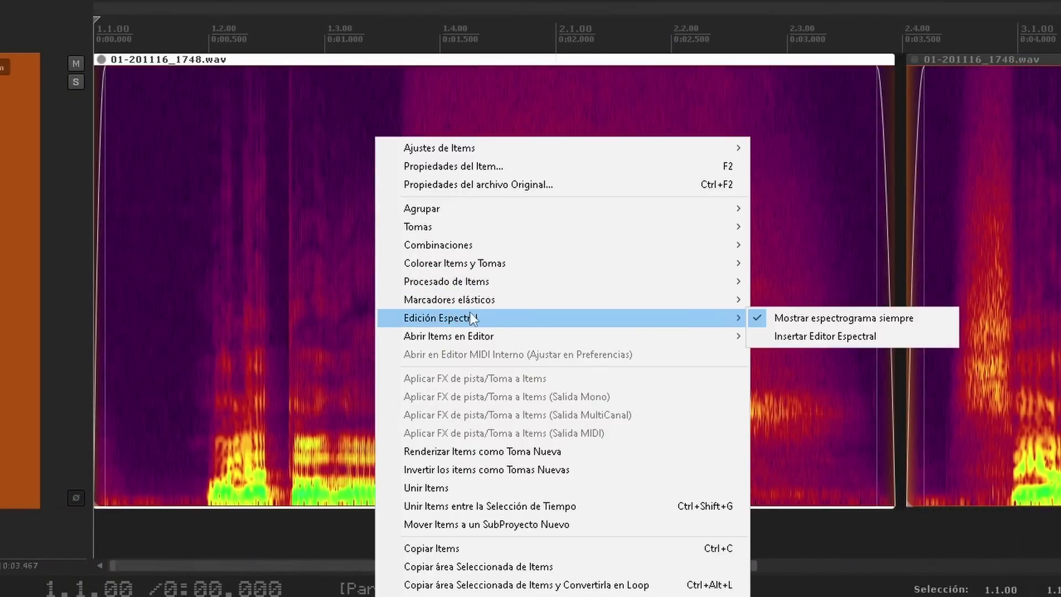
click(887, 334)
drag(394, 287, 472, 288)
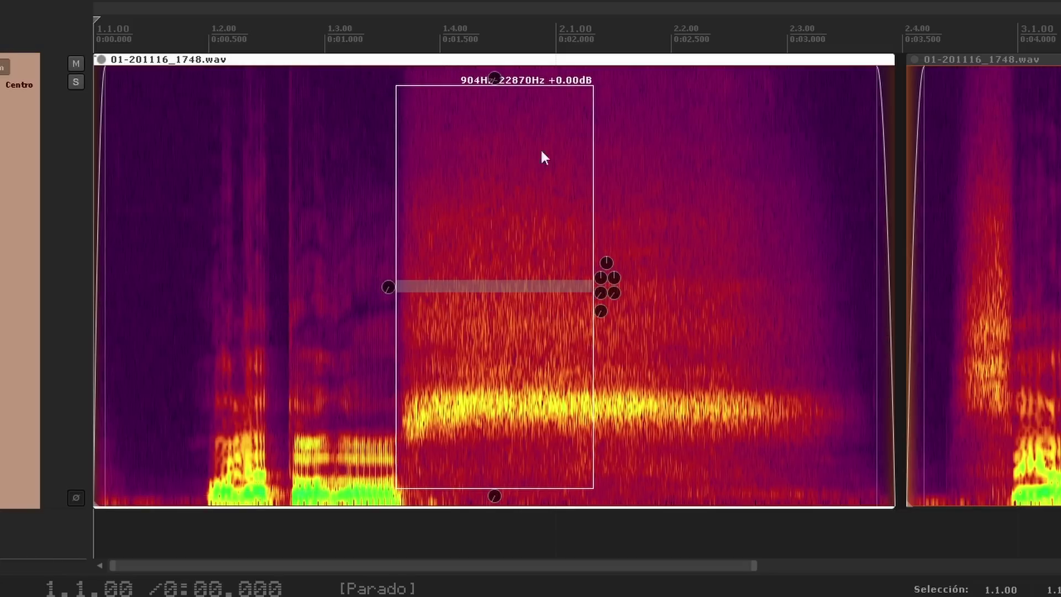
drag(597, 84, 873, 224)
Audition the item, lower the spectral edit's gain to -9.25 dB and play it again.
mouse_move(861, 310)
mouse_down()
mouse_move(863, 365)
mouse_move(857, 312)
mouse_up()
key(space)
mouse_move(857, 311)
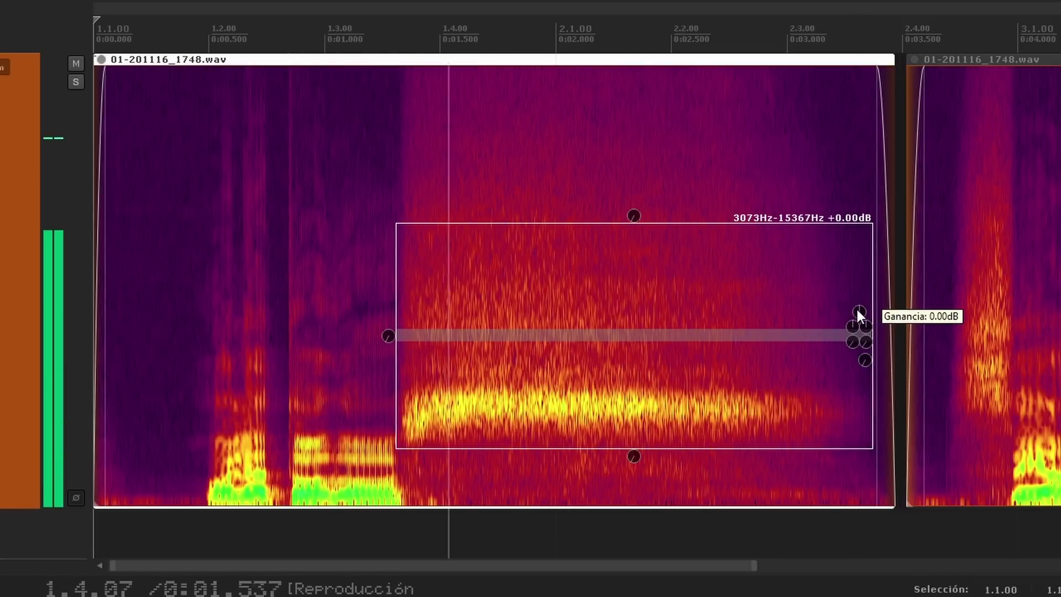
key(space)
drag(857, 310, 859, 343)
key(space)
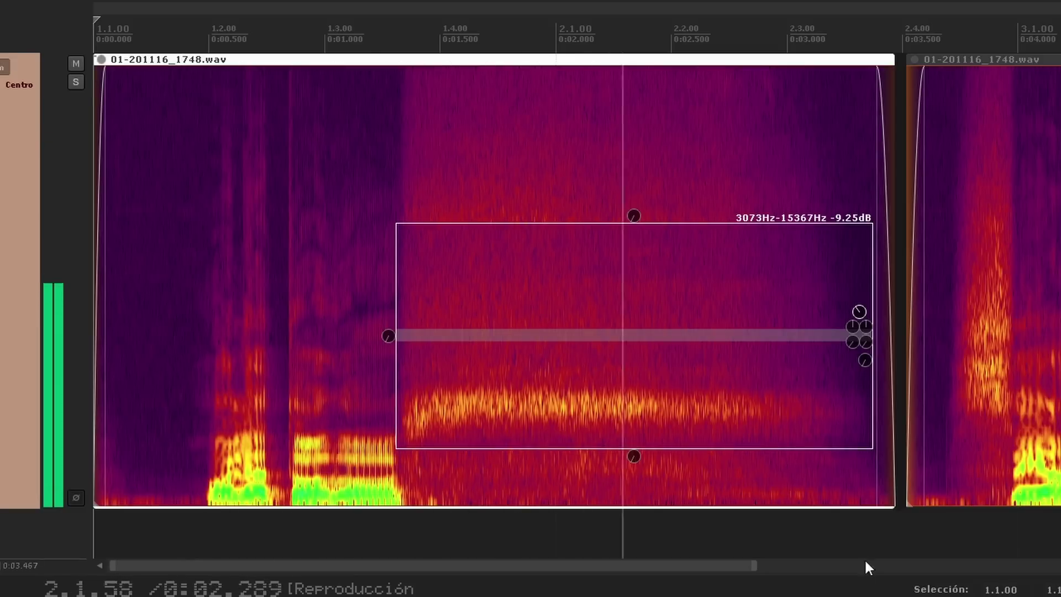
Reduce the spectral edit's gain further and play back the item to compare.
mouse_move(863, 311)
key(space)
drag(864, 310, 864, 336)
key(space)
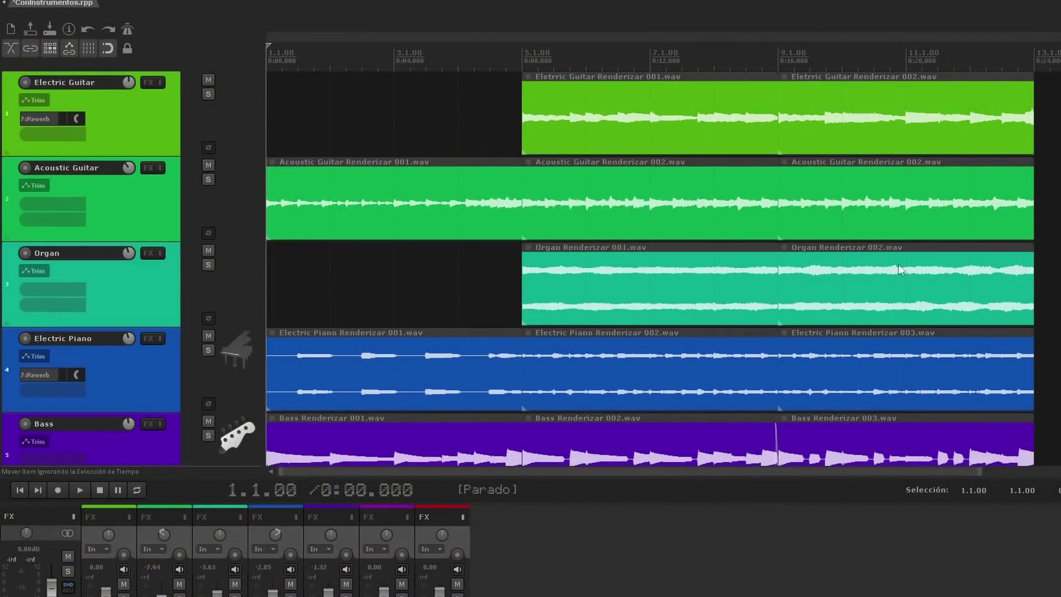
Place a marker at 5.1.00 and copy the command identifier of the action "Transporte: Parar".
click(522, 53)
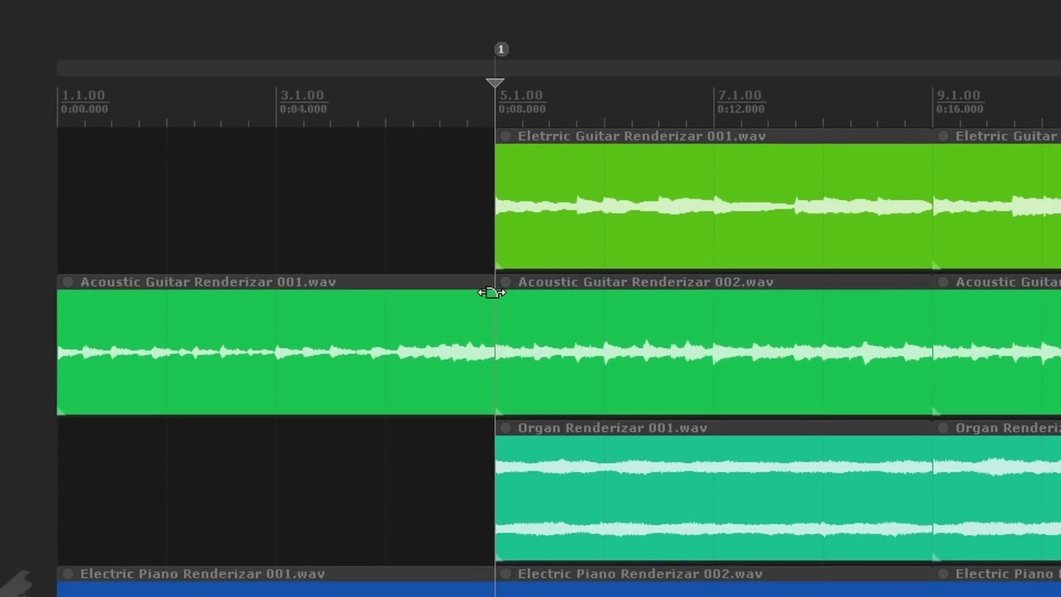
key(shift+slash)
text(transporte parar)
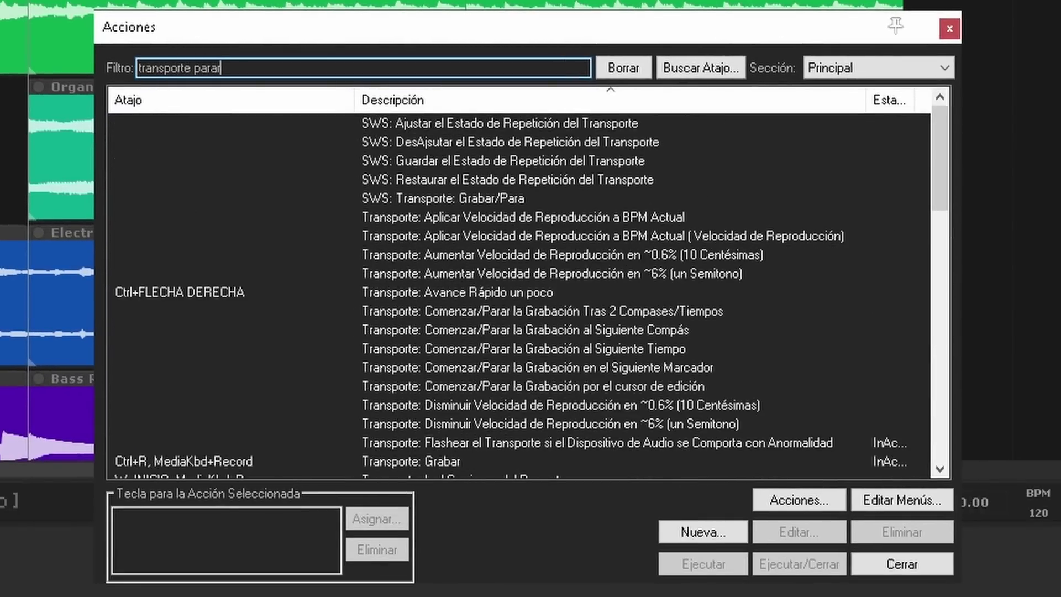
right_click(464, 214)
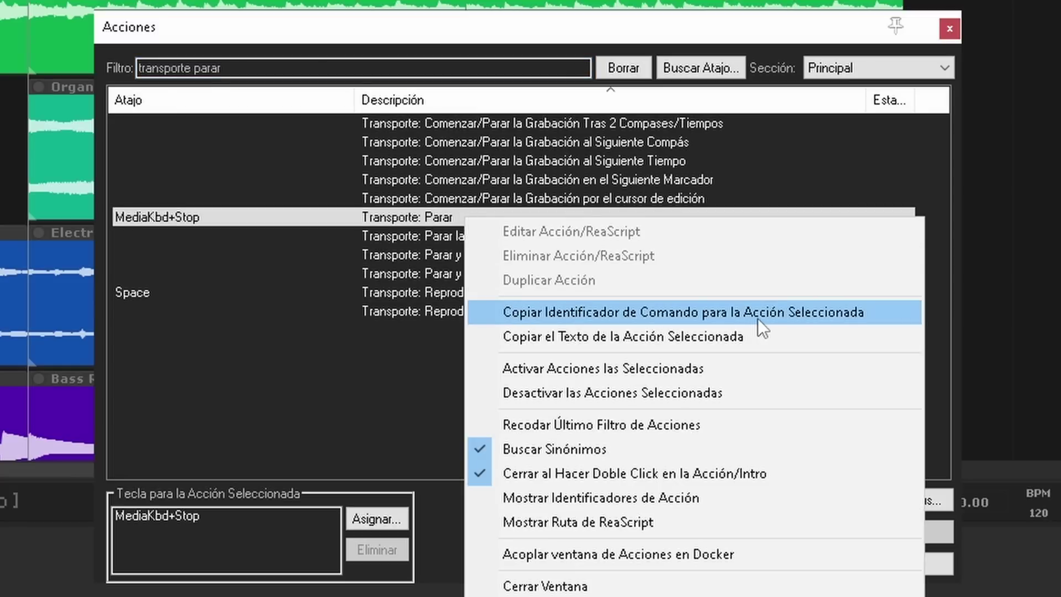
click(864, 312)
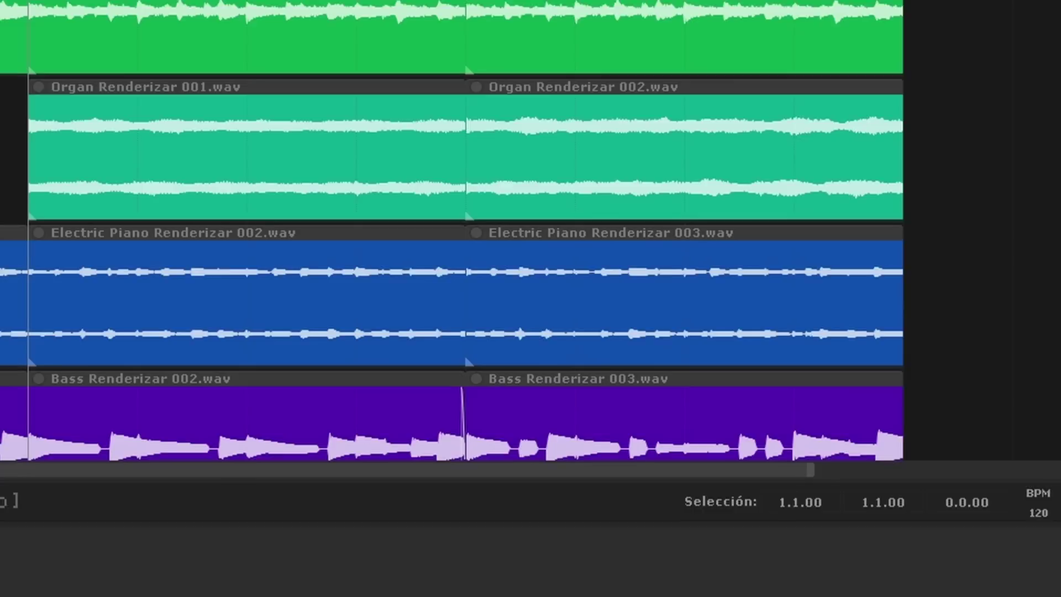
Name marker 1 "!1016" and play the project from the start to test the marker action.
key(shift+m)
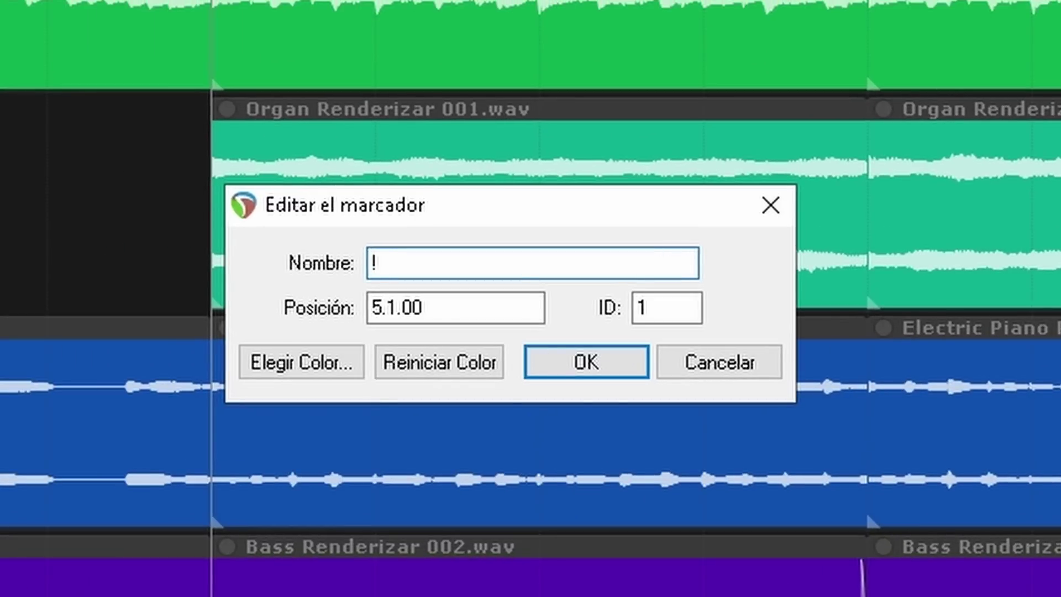
key(Return)
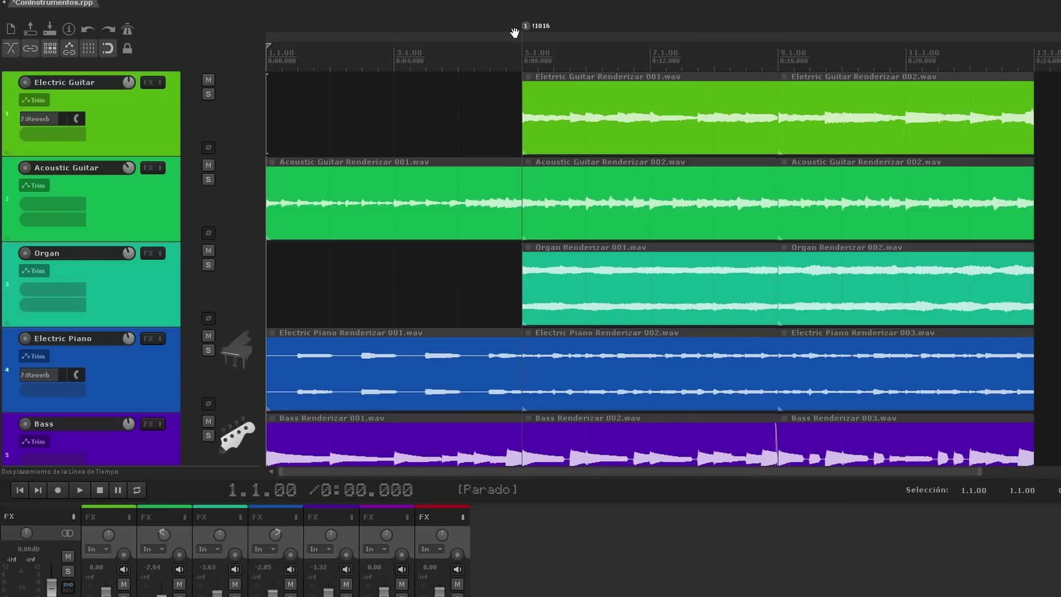
key(space)
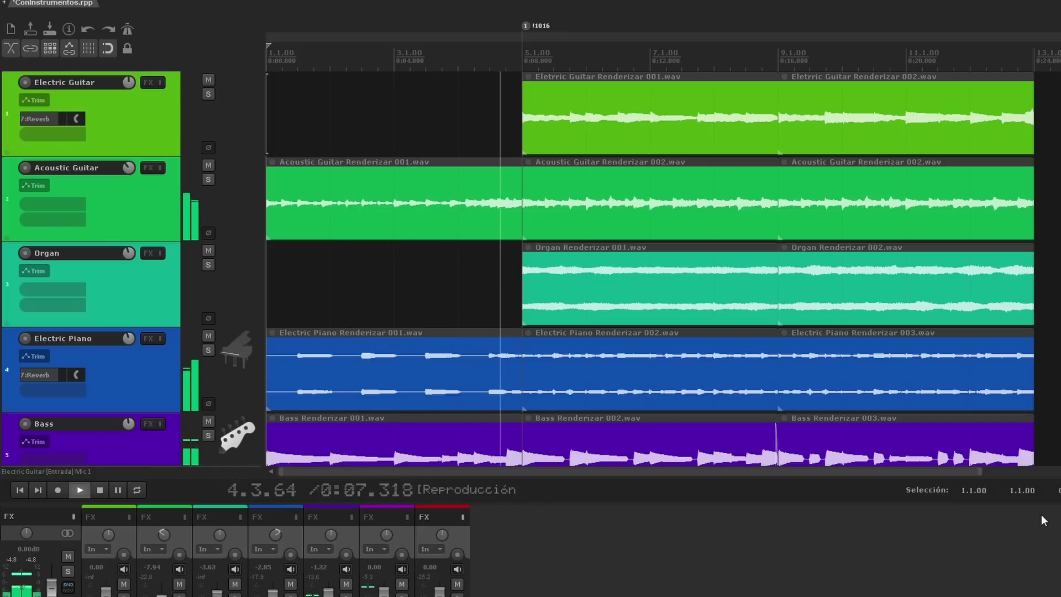
key(space)
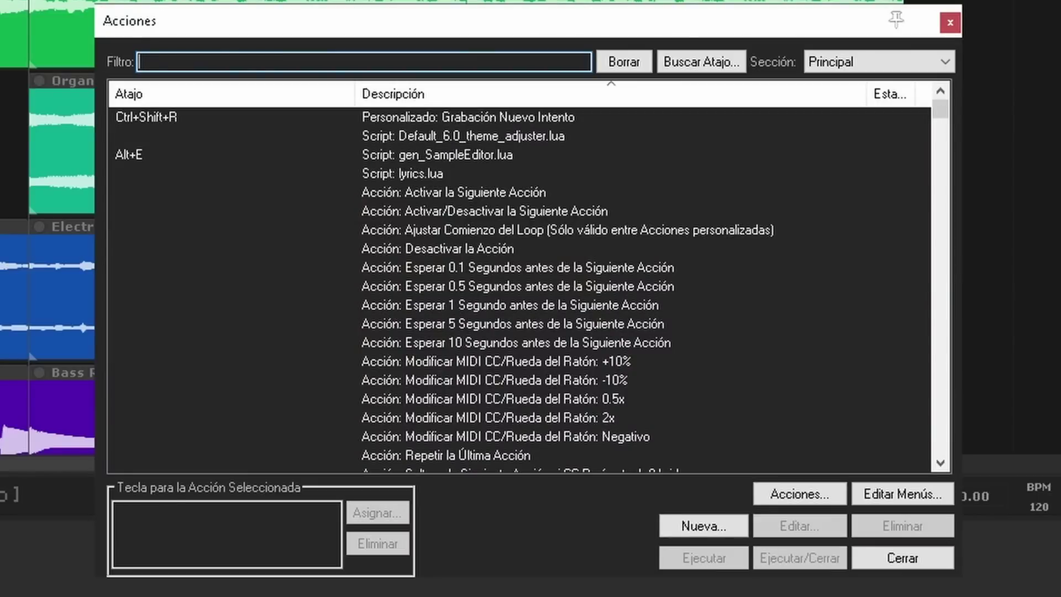
Copy the command identifier of the action "Ver: Mostrar Reloj Grande" and name marker 2 at 7.1.00 "!40378".
text(mostrar reloj)
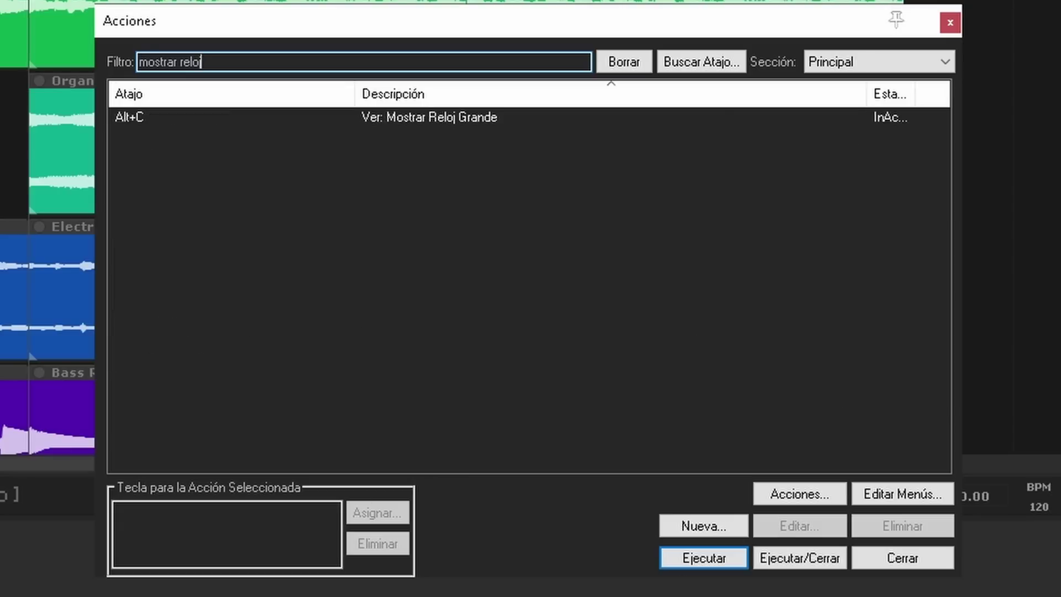
right_click(472, 118)
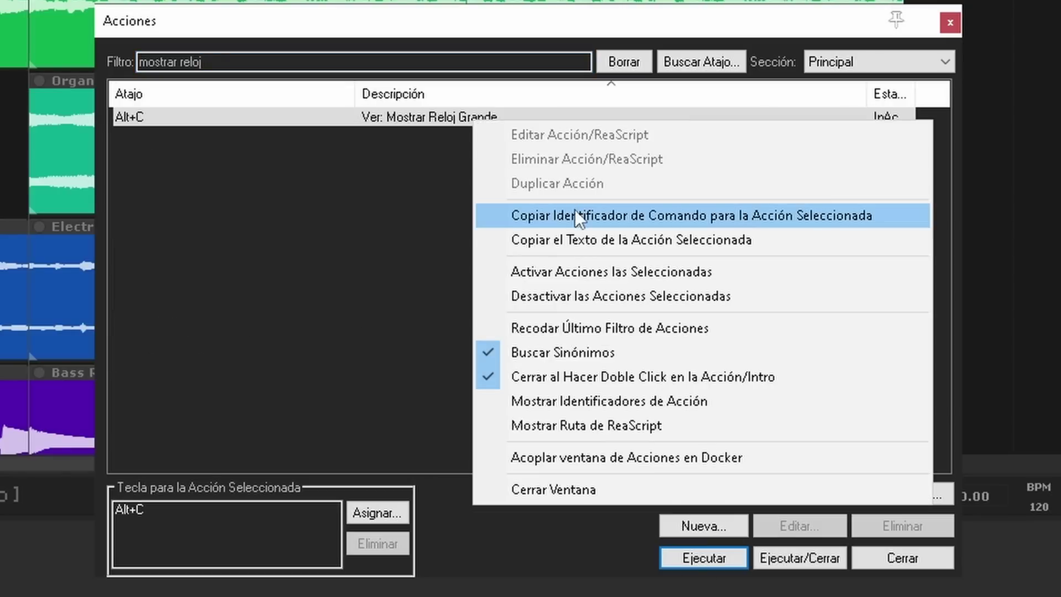
click(574, 215)
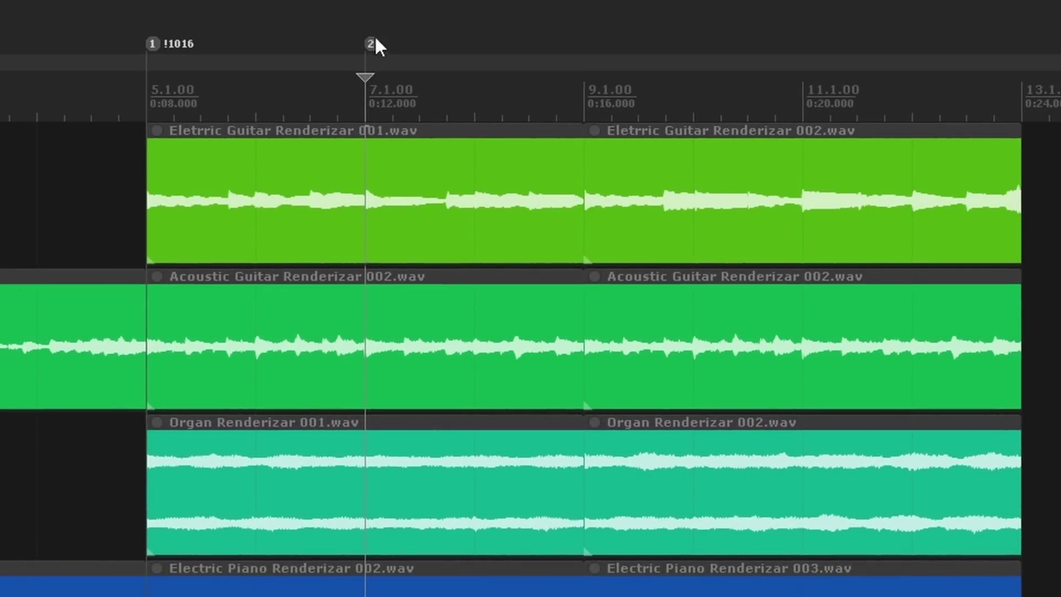
double_click(370, 43)
text(!40378)
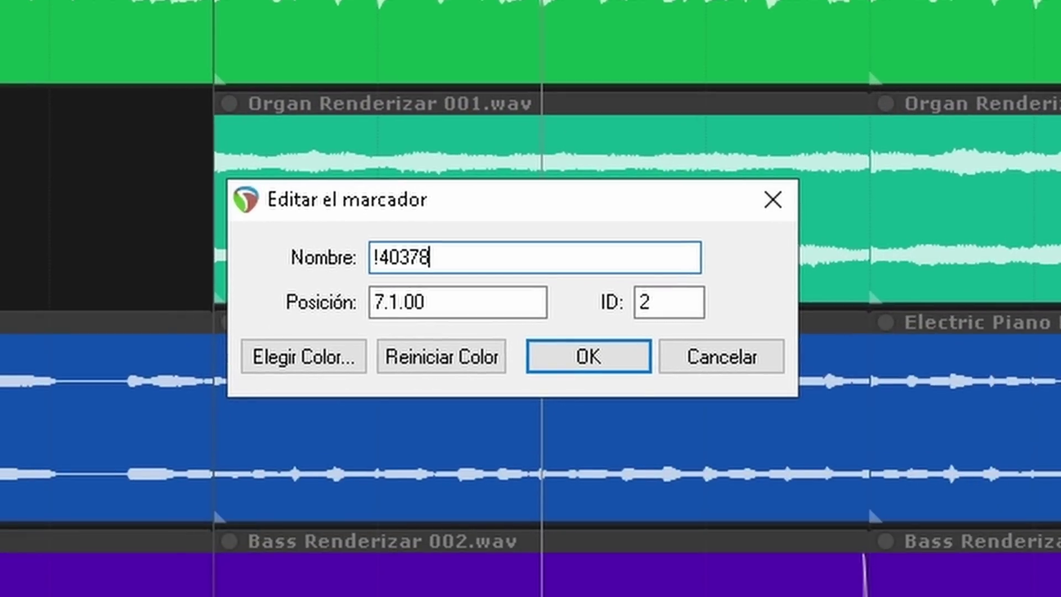
key(Return)
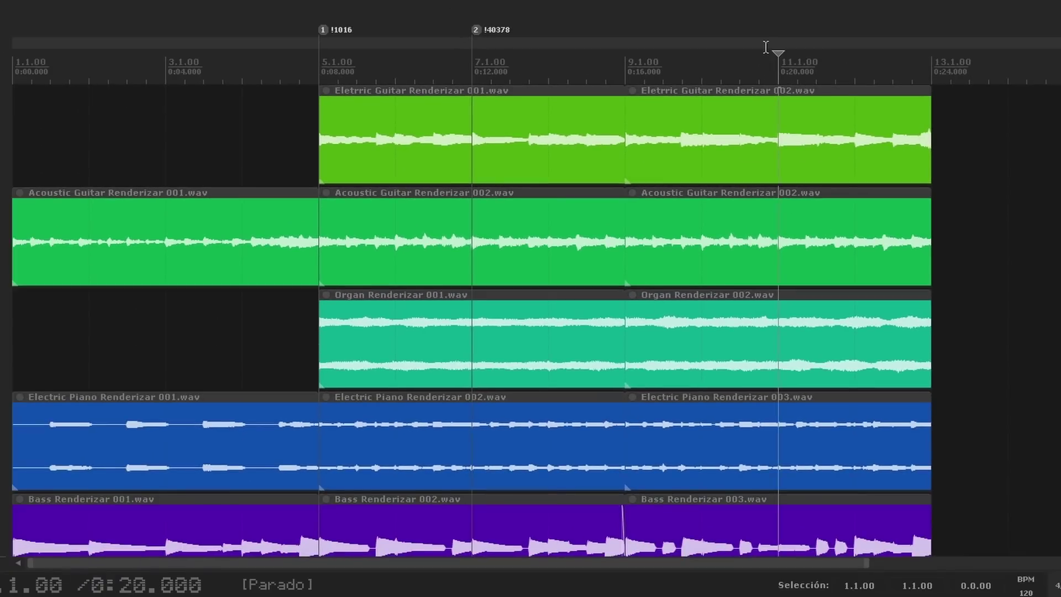
Add a third marker named "!40378" at 11.1.00 and play from 6.1.00 through markers 2 and 3 to test the clock action.
key(m)
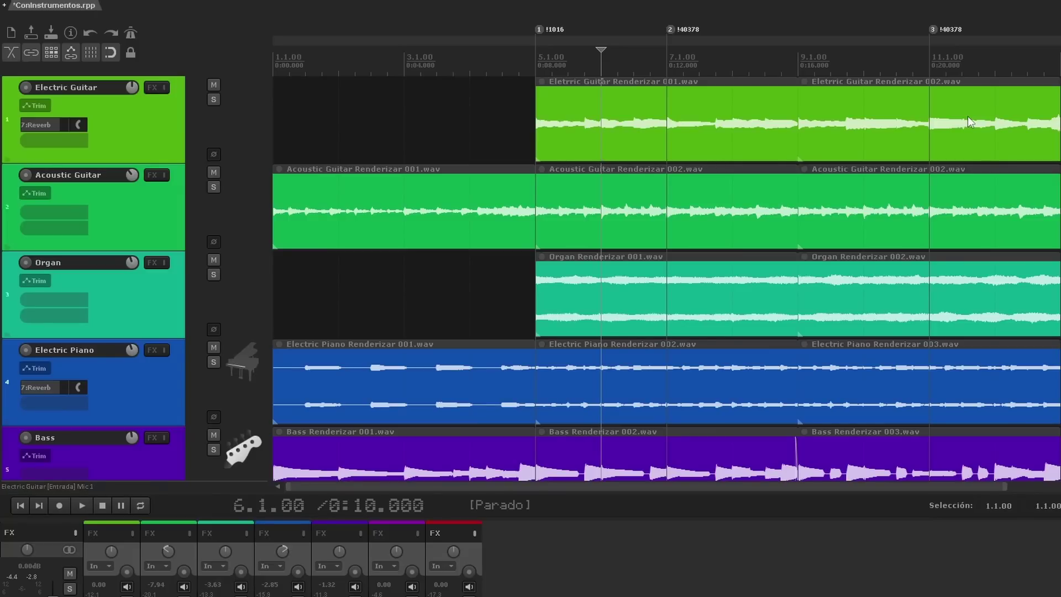
key(space)
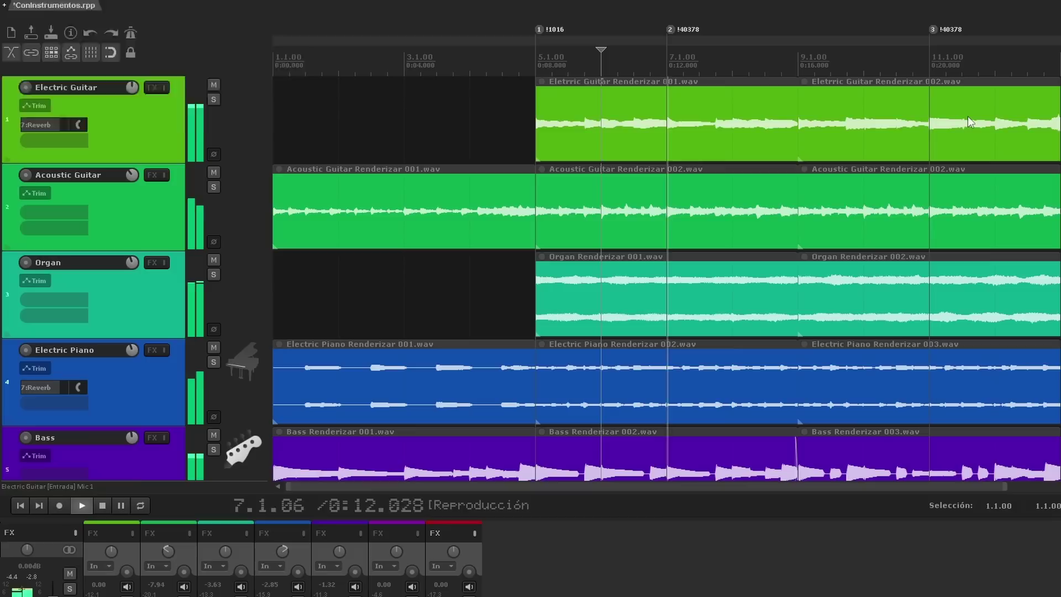
key(ctrl+alt+b)
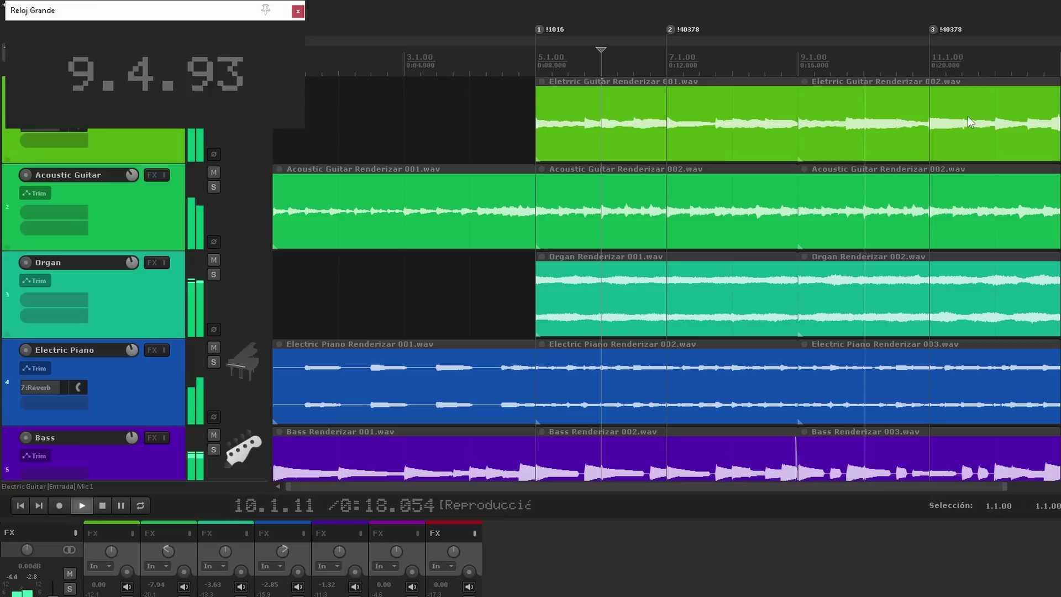
key(ctrl+alt+b)
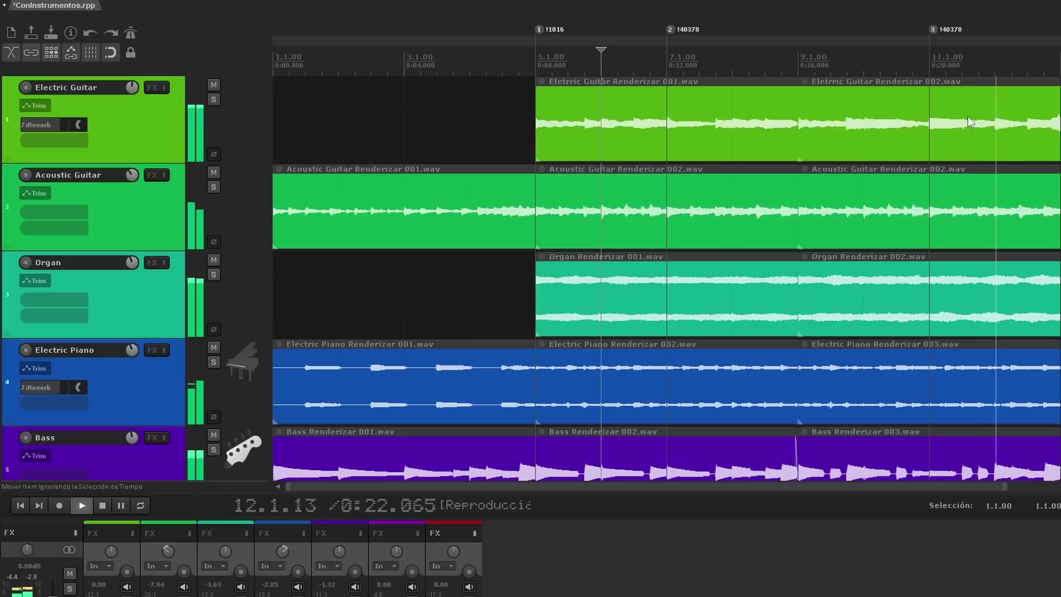
key(space)
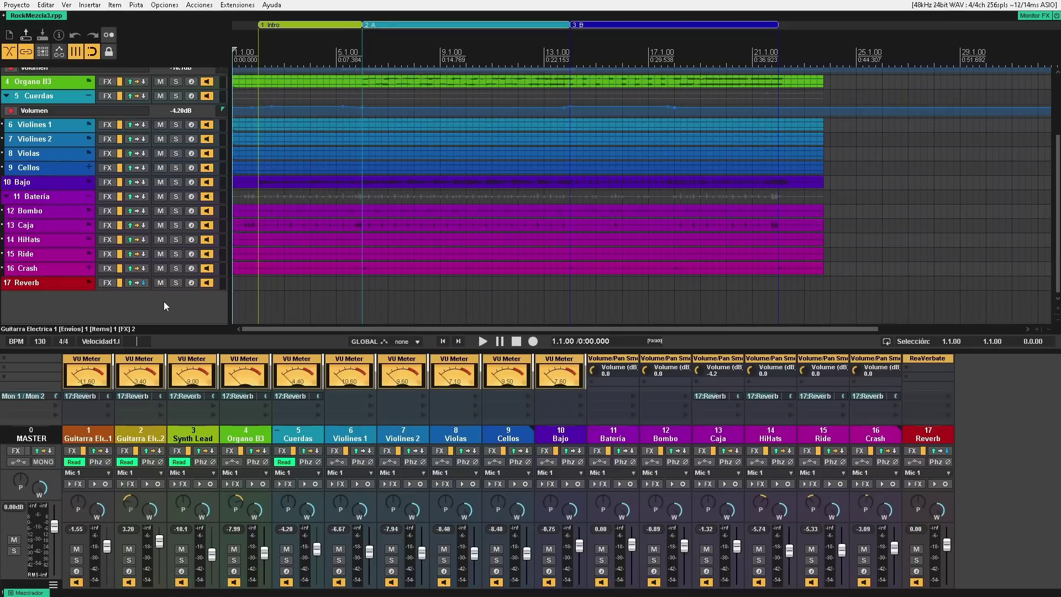
Show the track panels on the opposite side of the arrangement and set the transport position to "Arriba en la Ventana Principal".
right_click(163, 300)
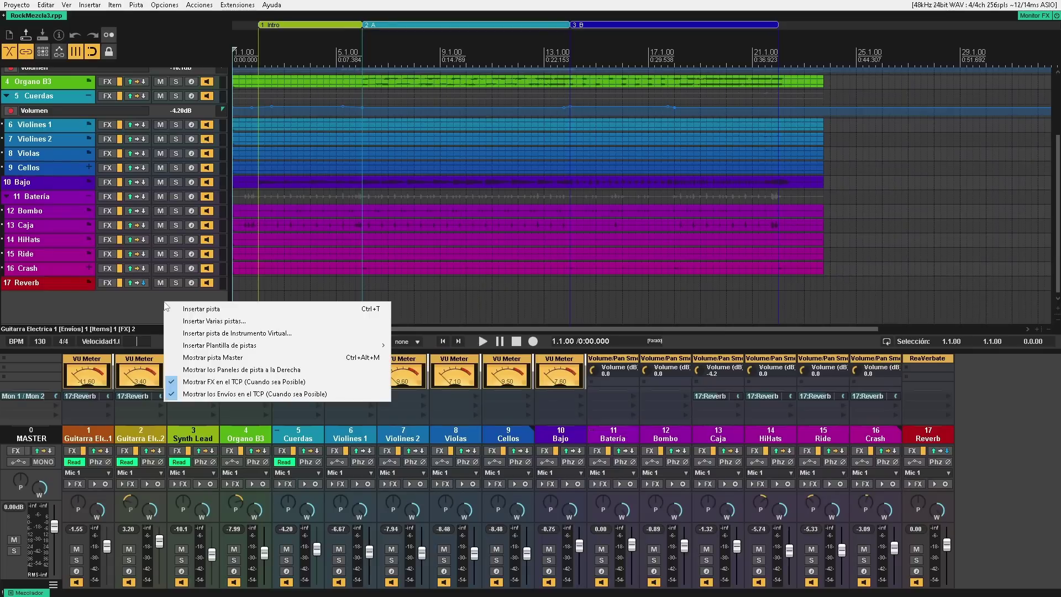
click(324, 370)
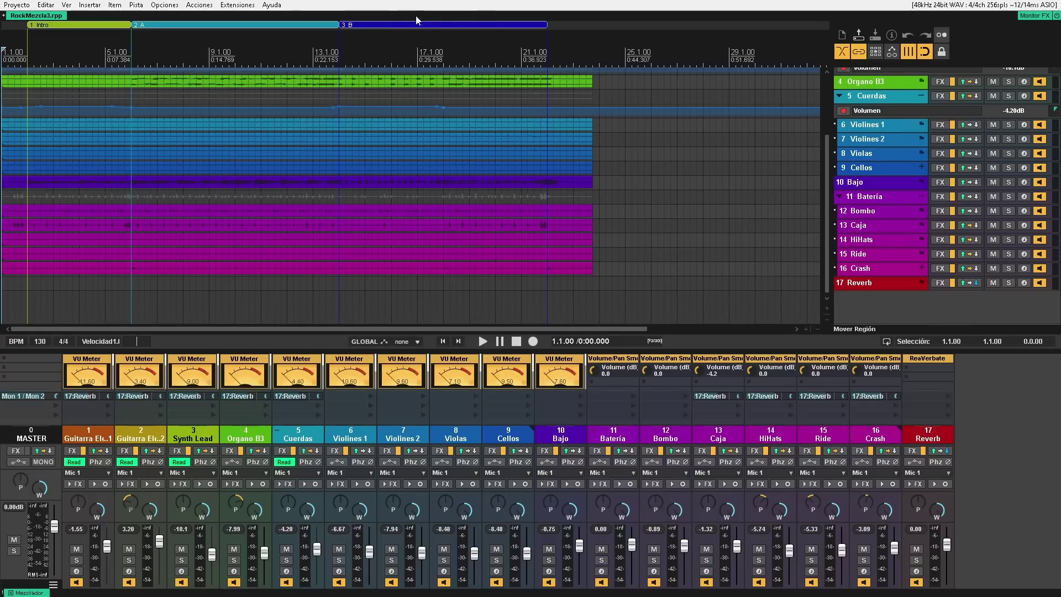
right_click(239, 341)
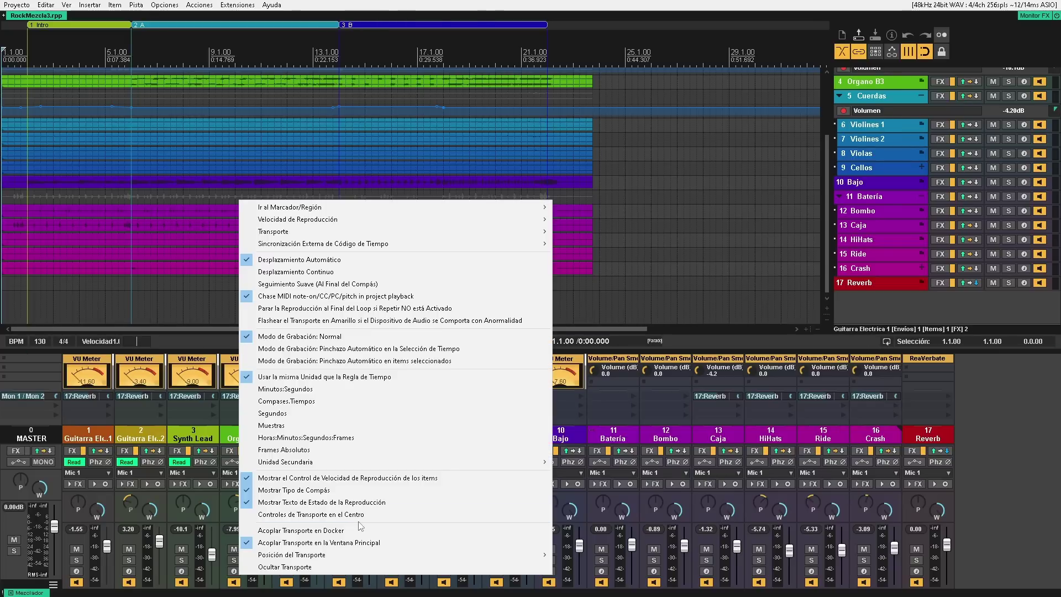
mouse_move(362, 555)
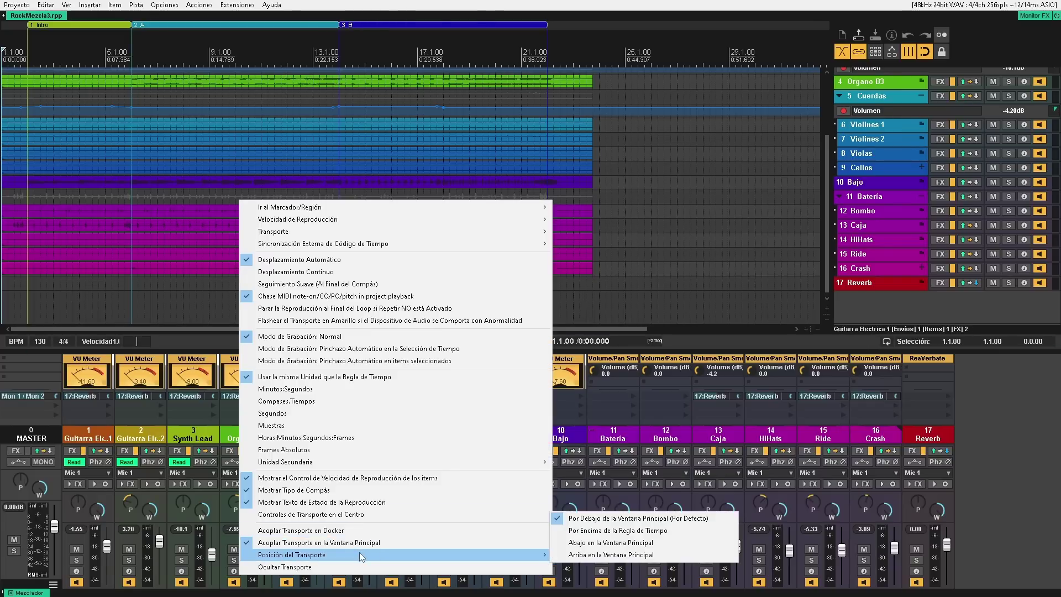
click(640, 555)
key(space)
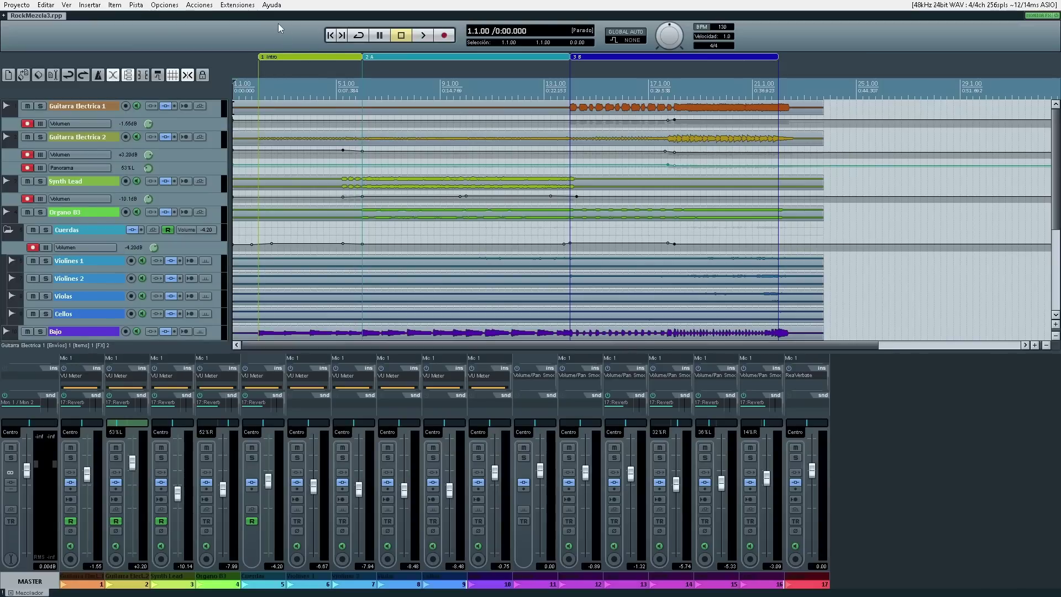
Set the transport position to "Abajo en la Ventana Principal" and undock the mixer into a floating window.
right_click(278, 37)
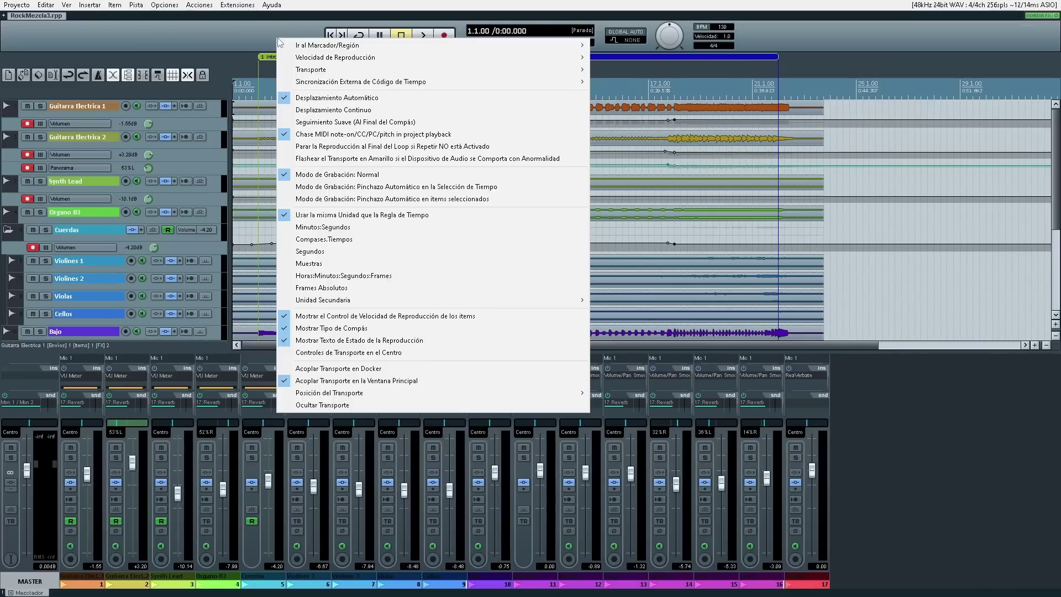
mouse_move(408, 395)
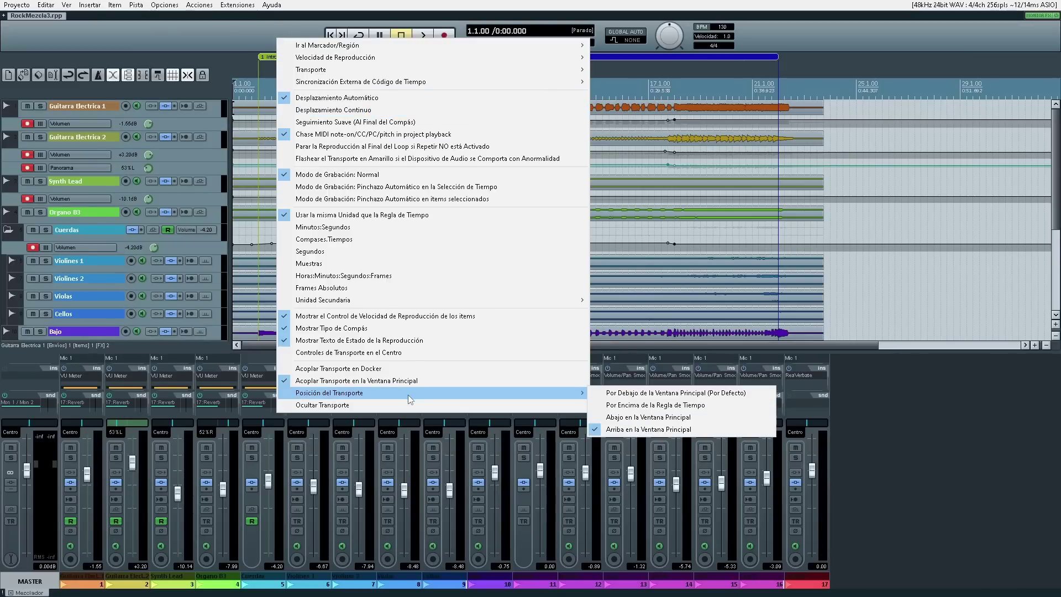
click(755, 423)
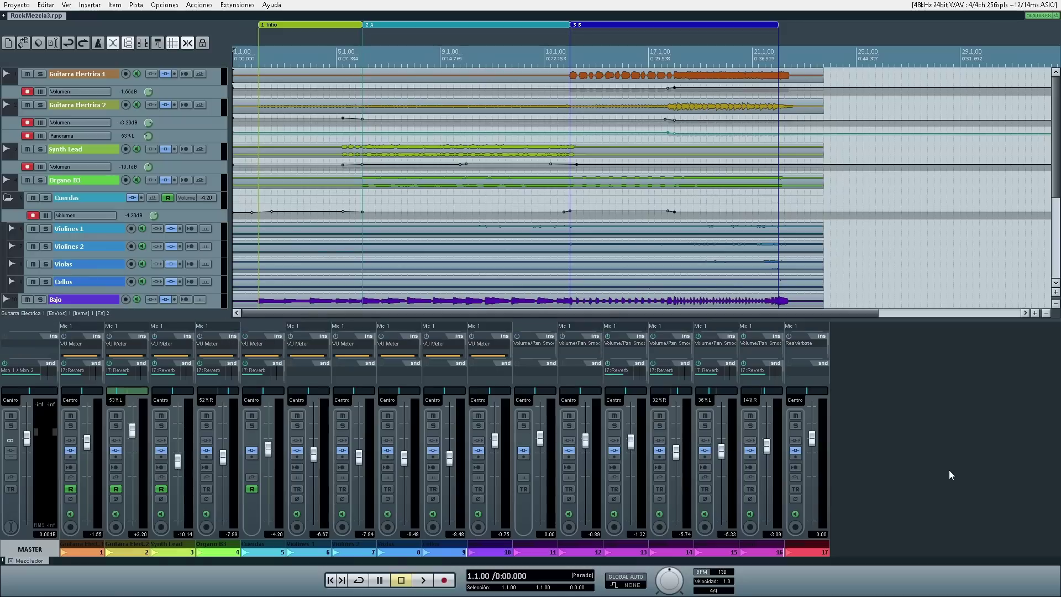
right_click(950, 474)
click(903, 426)
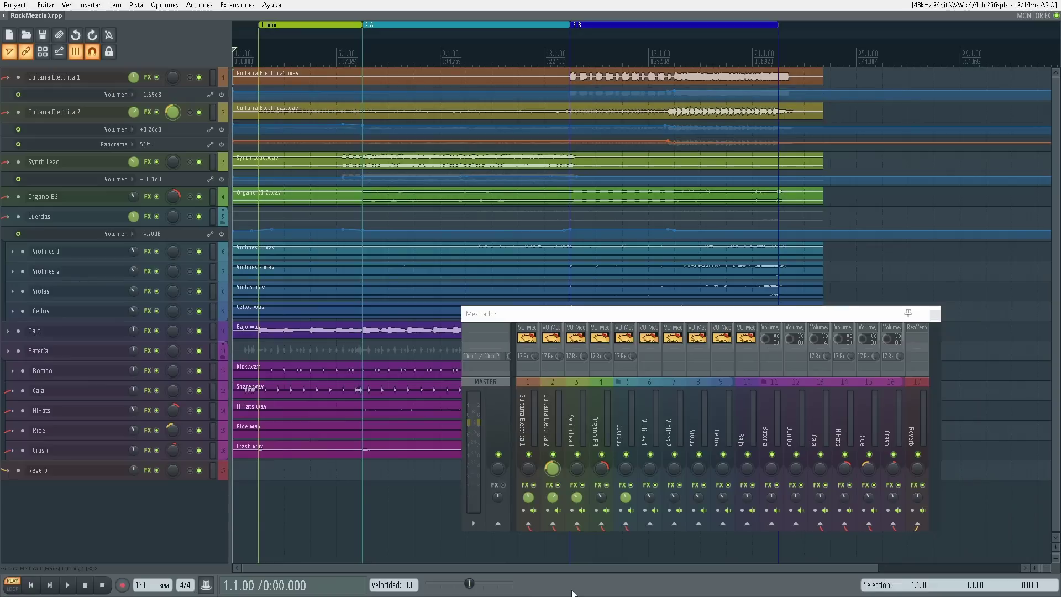
With the mixer floating, change the transport position to "Arriba en la Ventana Principal".
right_click(573, 589)
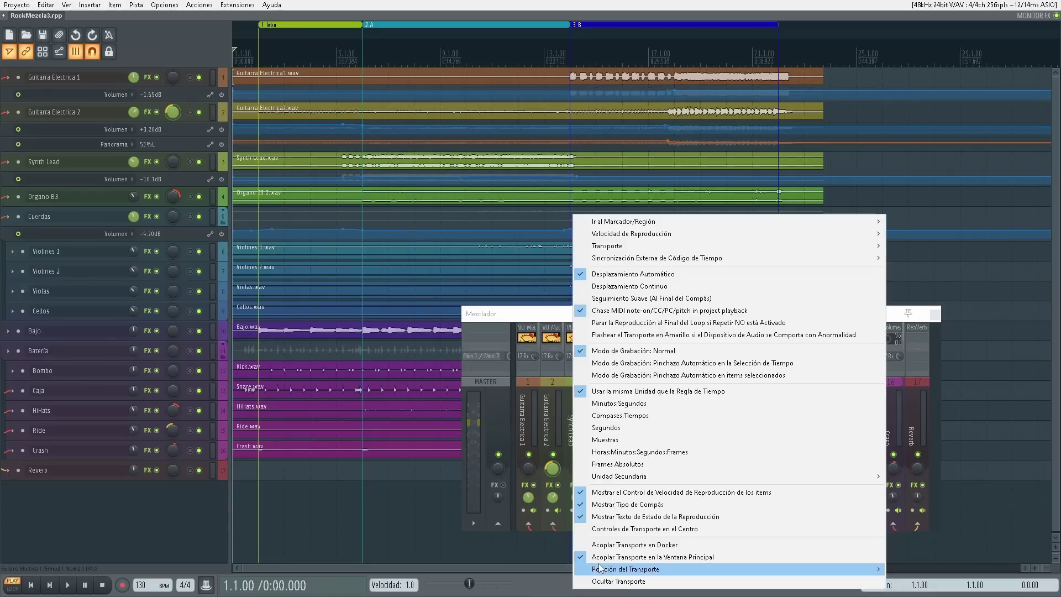
mouse_move(600, 567)
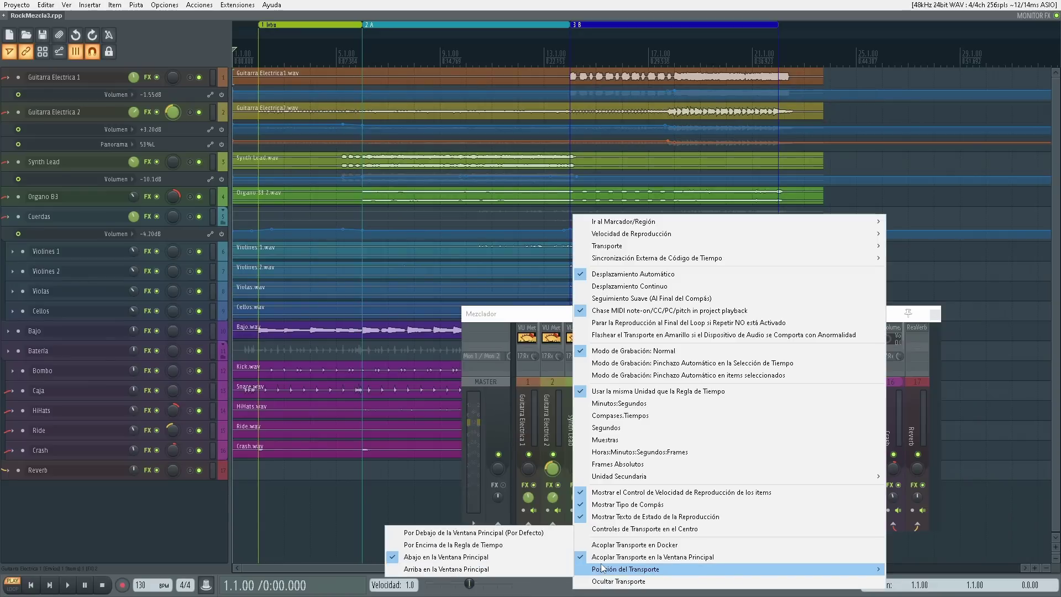
click(517, 570)
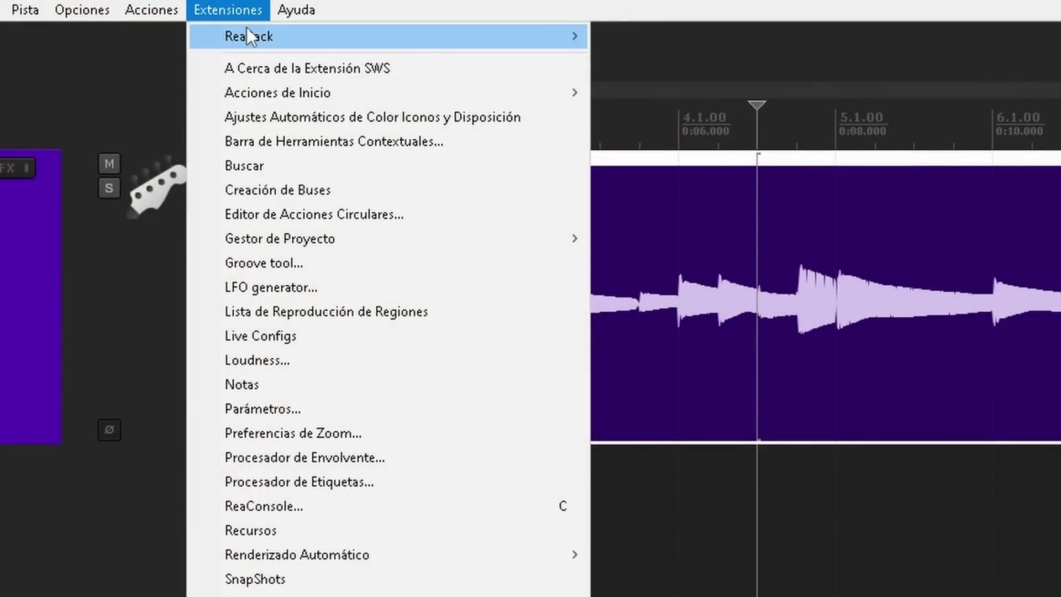
Search the ReaPack packages for the sample editor and select the action "Script: gen_SampleEditor.lua" in the action list.
mouse_move(246, 34)
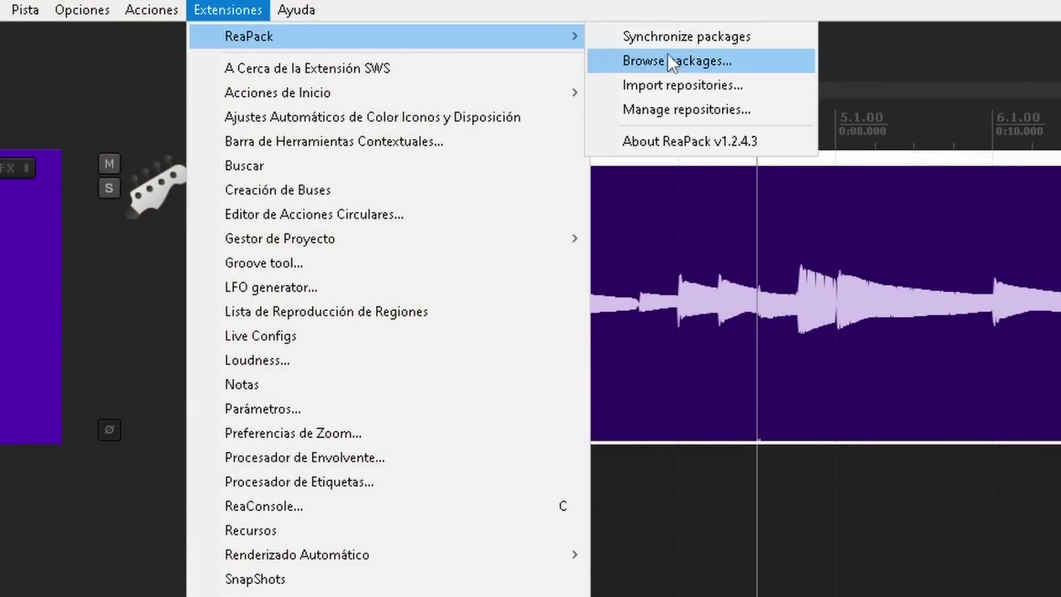
click(673, 60)
text(samplee)
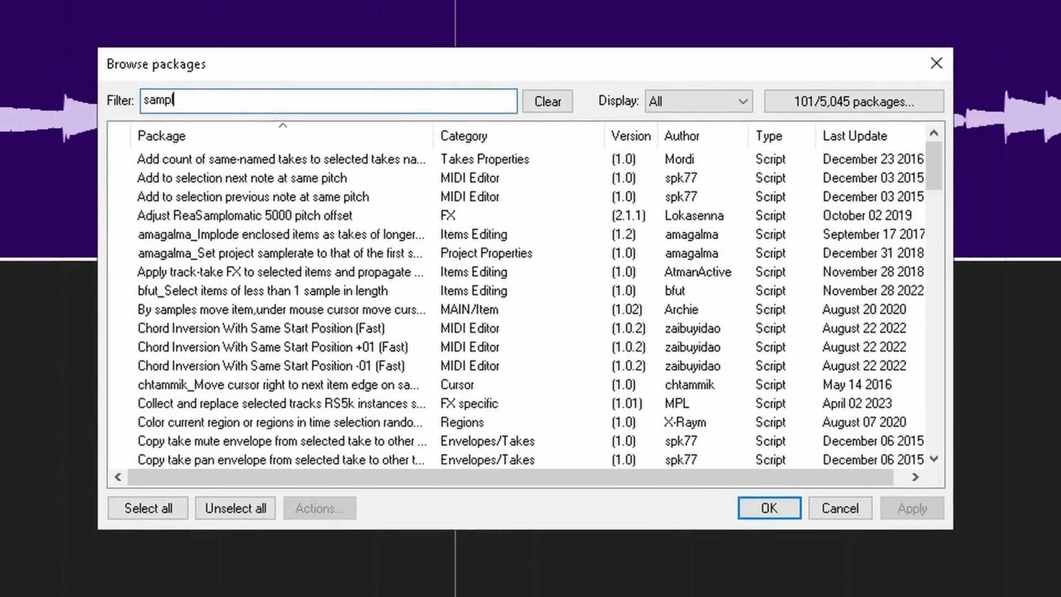
text(di)
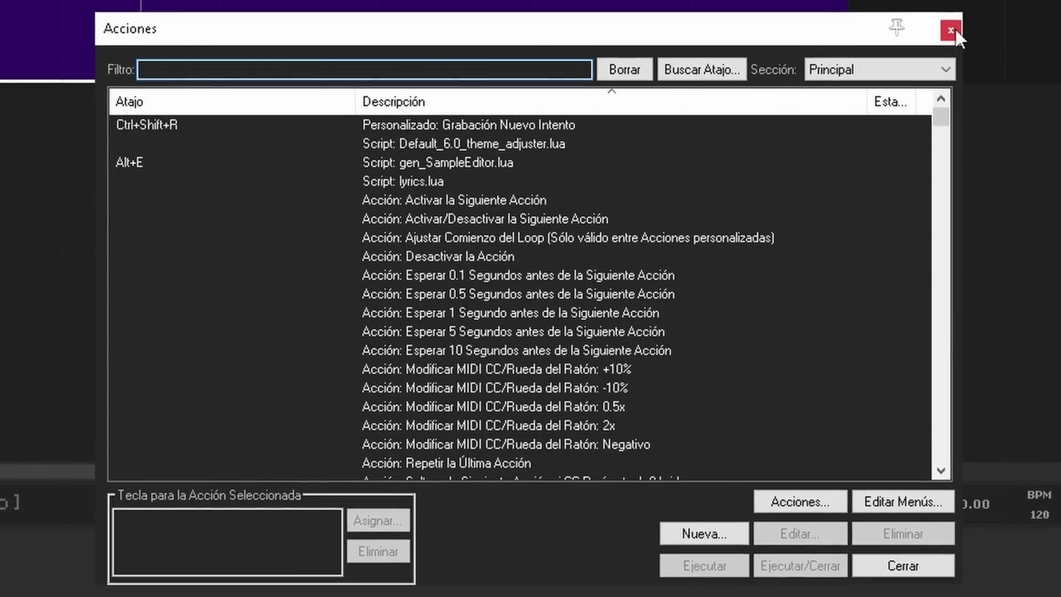
click(533, 162)
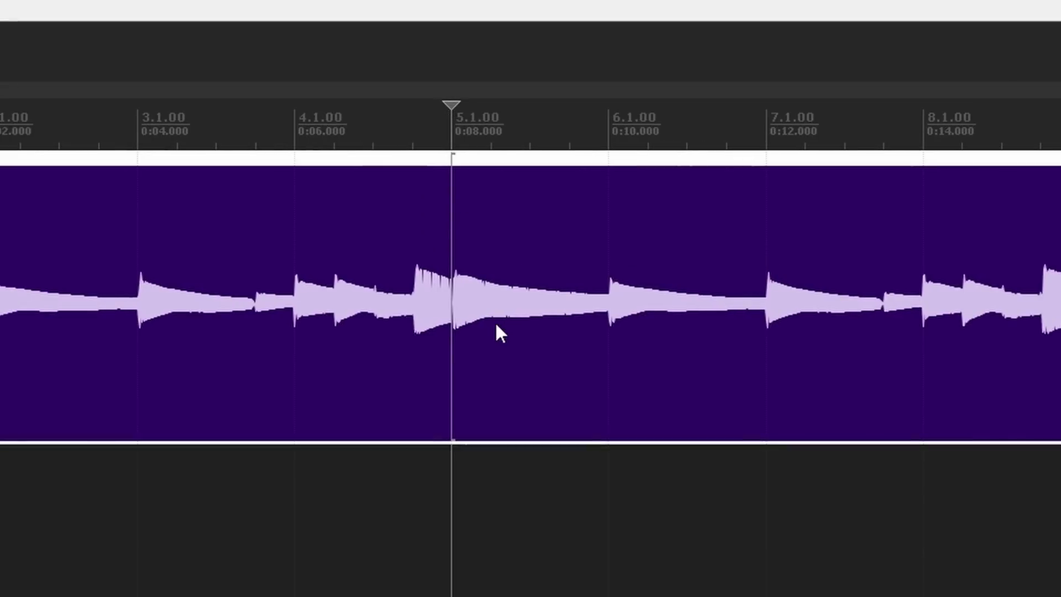
Make a short time selection around the click at 5.1.00 in the bass item and play from just before 4.1.00.
scroll(495, 320, up, 2)
scroll(664, 358, up, 3)
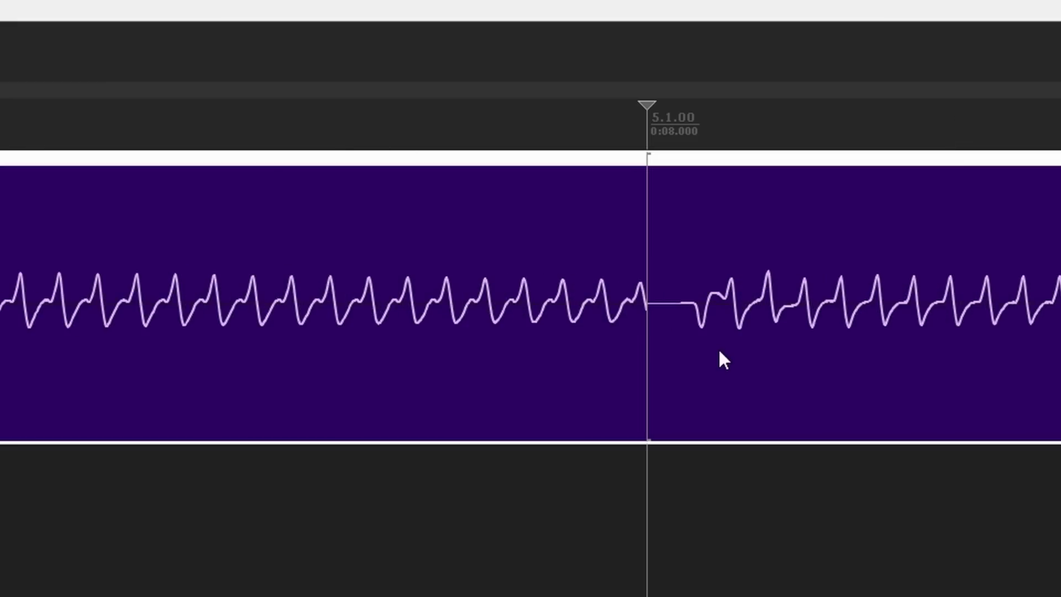
mouse_move(531, 120)
mouse_down()
mouse_move(694, 109)
mouse_move(753, 120)
mouse_up()
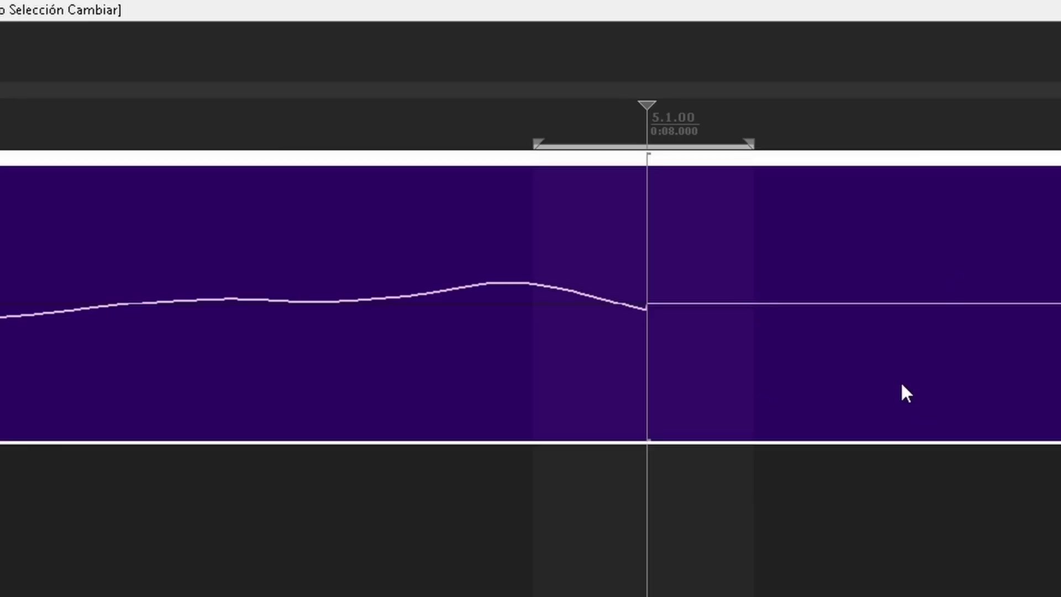
scroll(833, 138, down, 5)
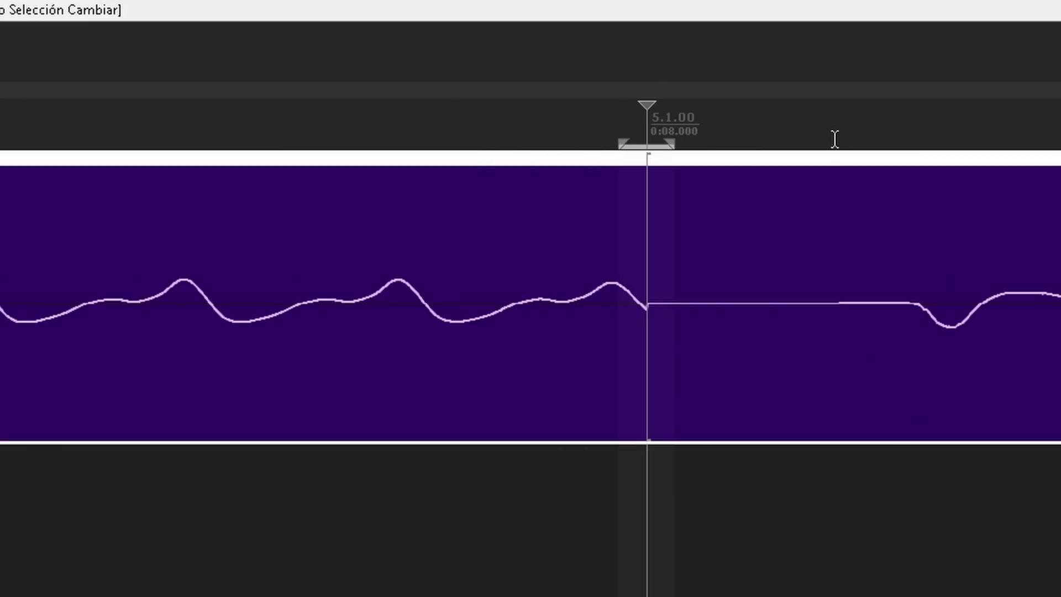
scroll(828, 135, down, 3)
click(90, 112)
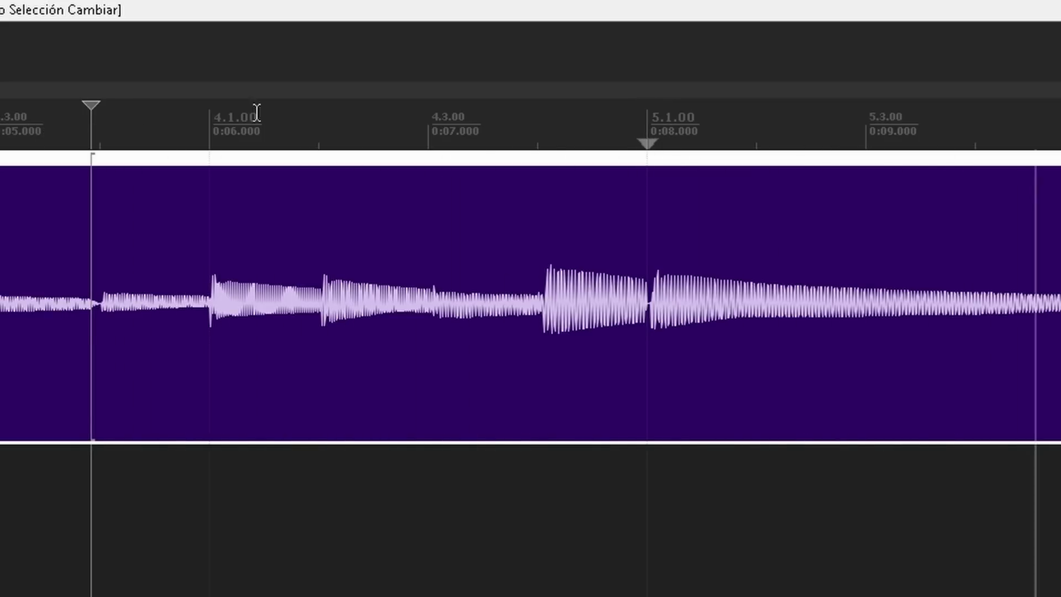
Open the click in BajoConClick.wav in the Sample Editor, redraw its samples close to the zero line and play back the repair.
scroll(665, 311, up, 5)
scroll(667, 311, up, 3)
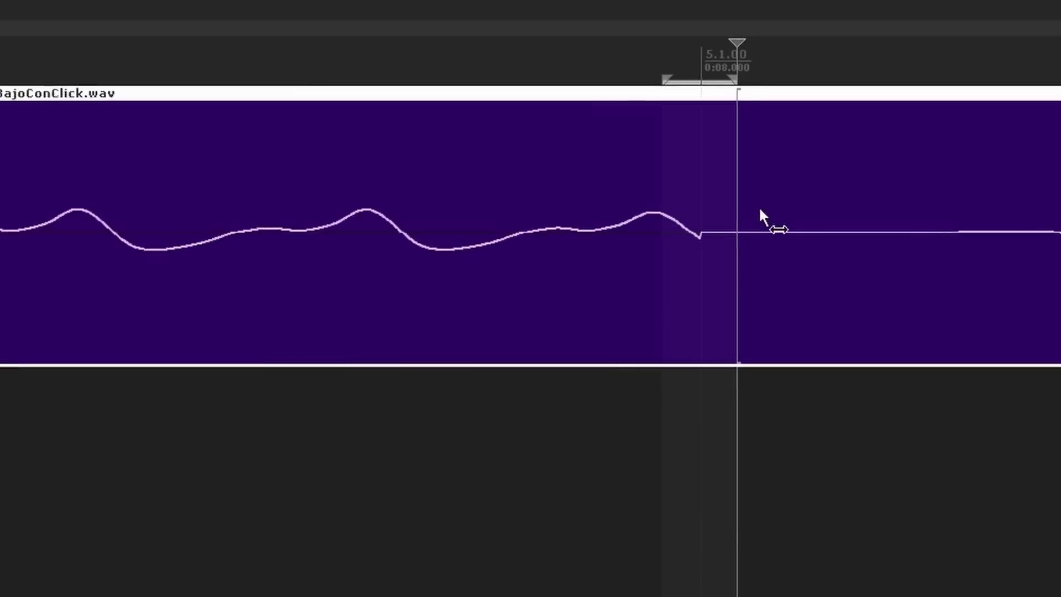
double_click(670, 279)
scroll(370, 336, up, 5)
drag(370, 336, 483, 338)
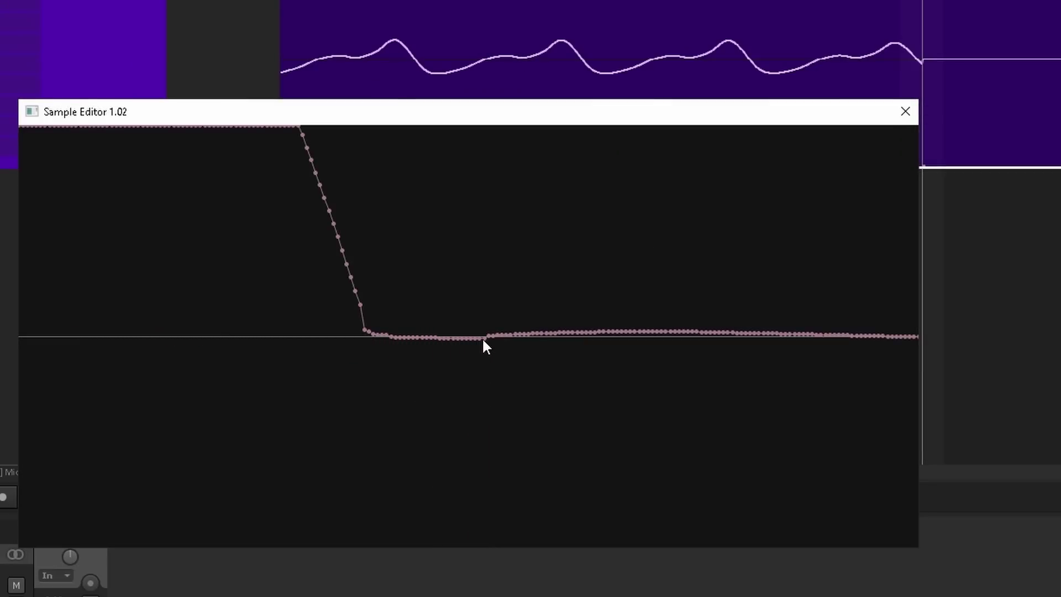
scroll(904, 4, down, 3)
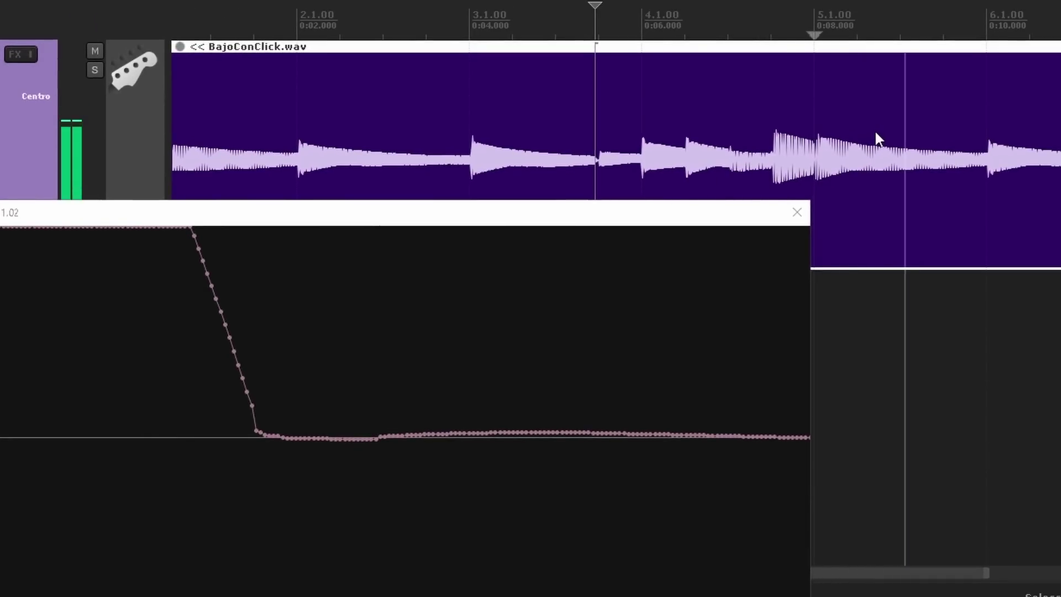
key(space)
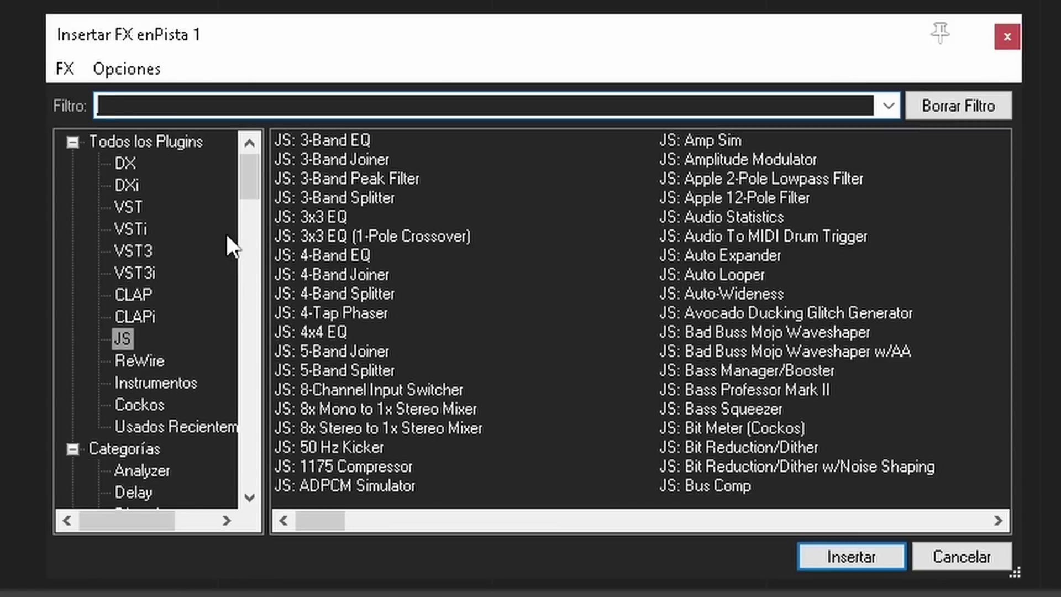
Find "super8" among the JS effects and insert "JS: Super8 MIDI-controlled synchronized looper (Cockos)" on track 1.
text(super8)
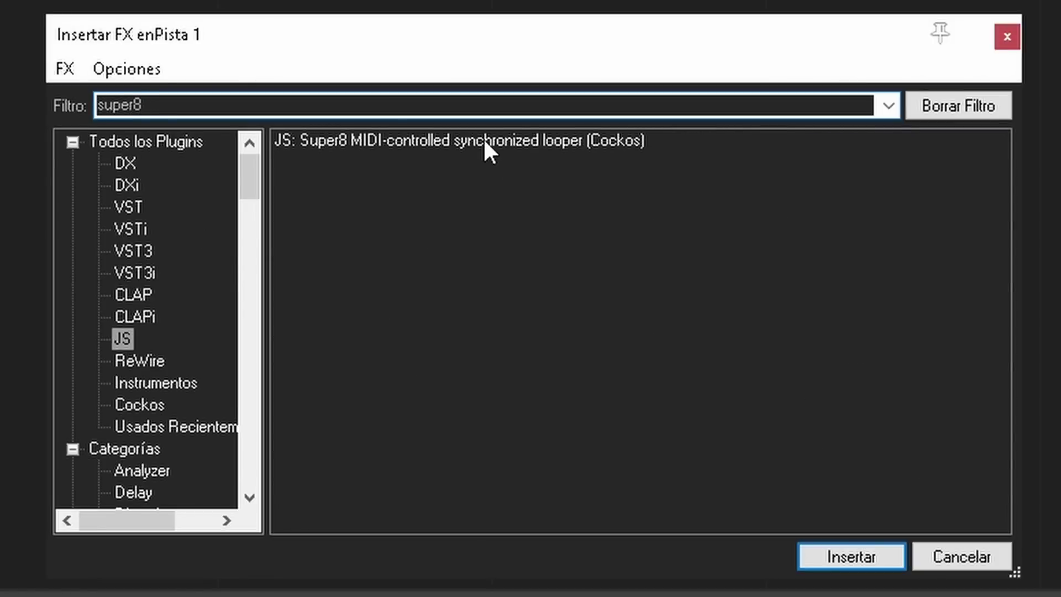
click(484, 142)
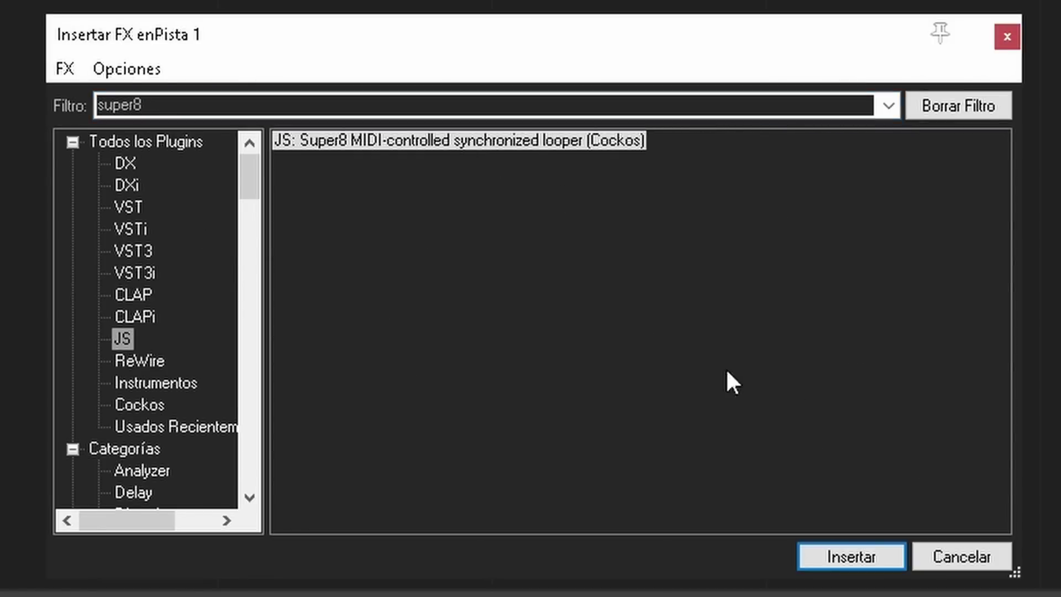
click(882, 559)
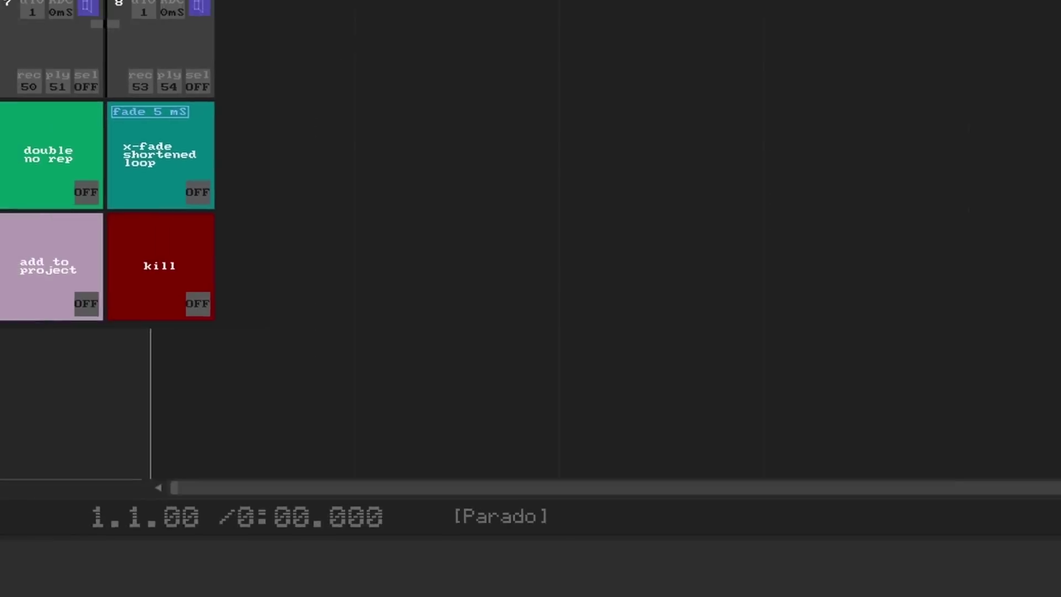
drag(464, 1, 464, 1)
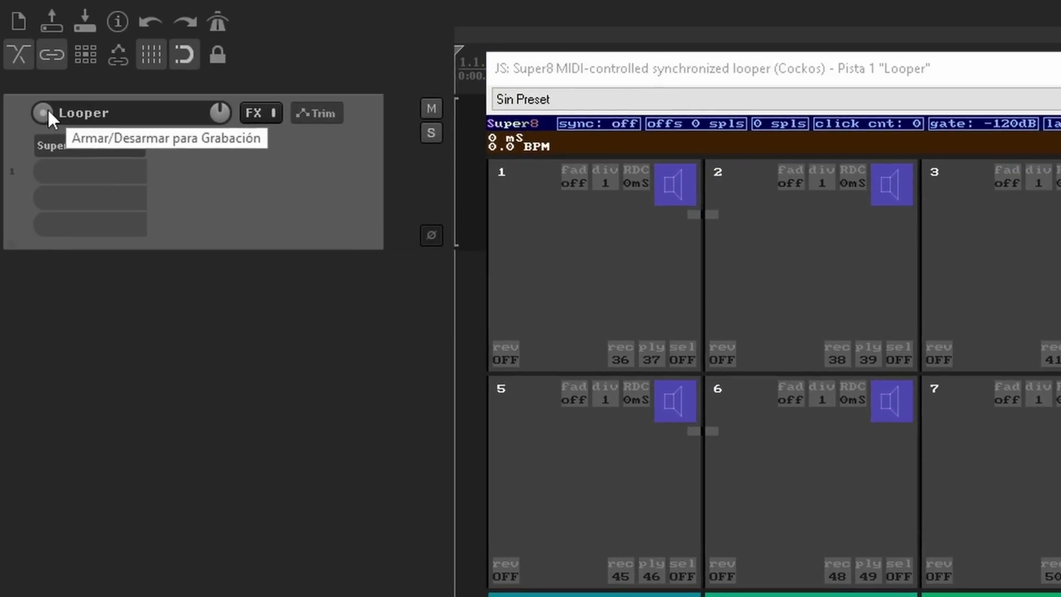
Arm the Looper track for recording and set its mono input to Mic 2.
click(44, 113)
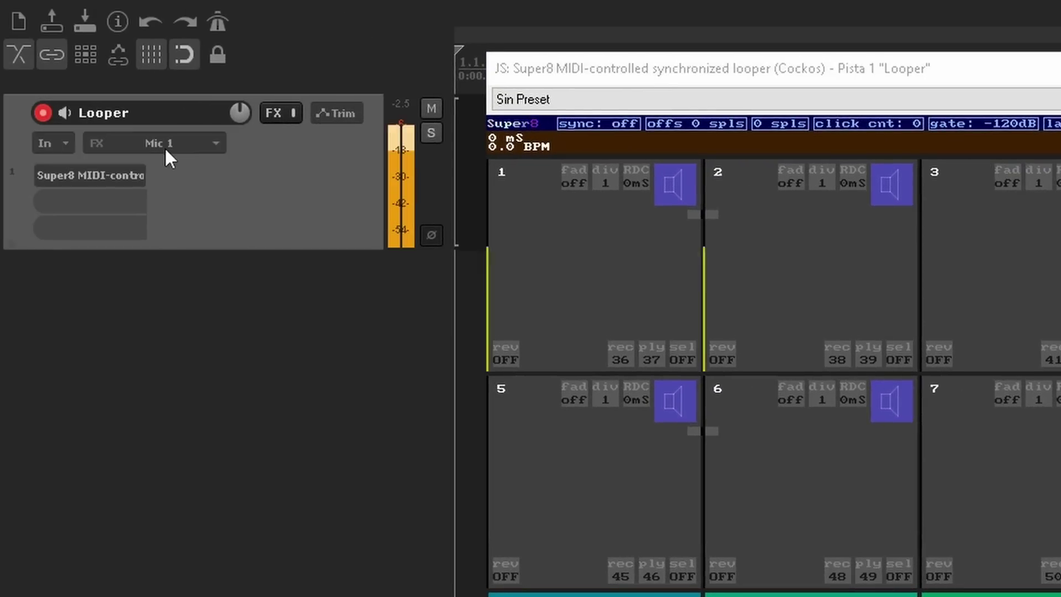
click(187, 145)
mouse_move(281, 164)
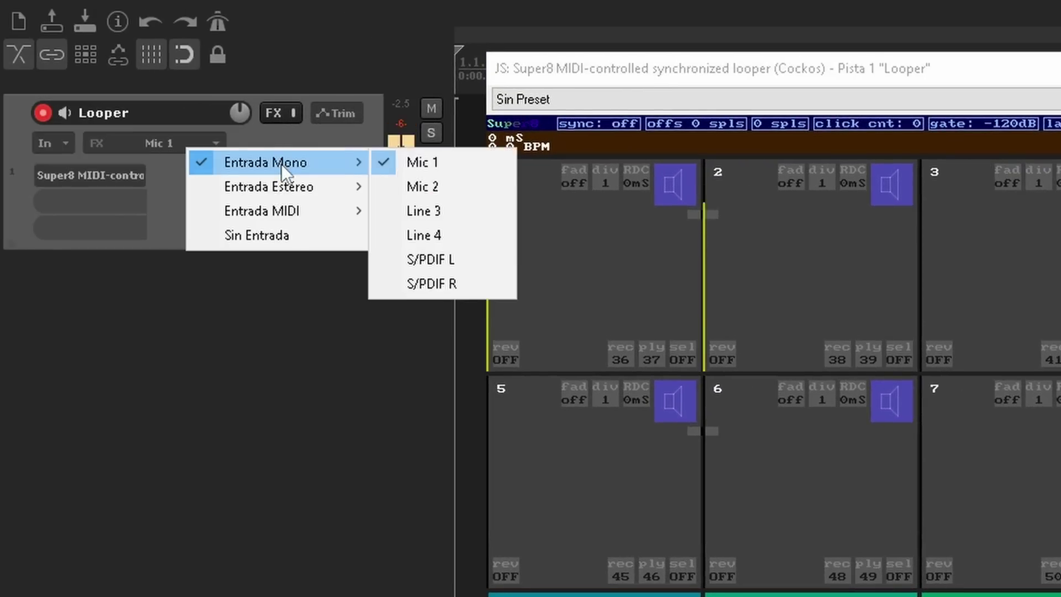
click(479, 184)
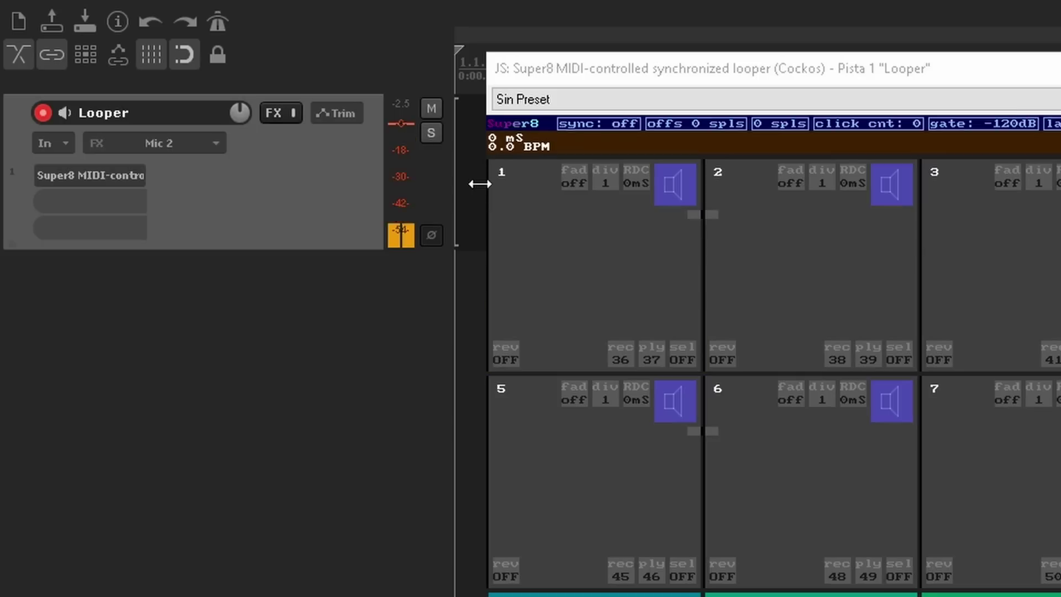
Create multichannel output routing for the Super8 plugin from the Looper track's FX chain and close the chain window.
click(271, 113)
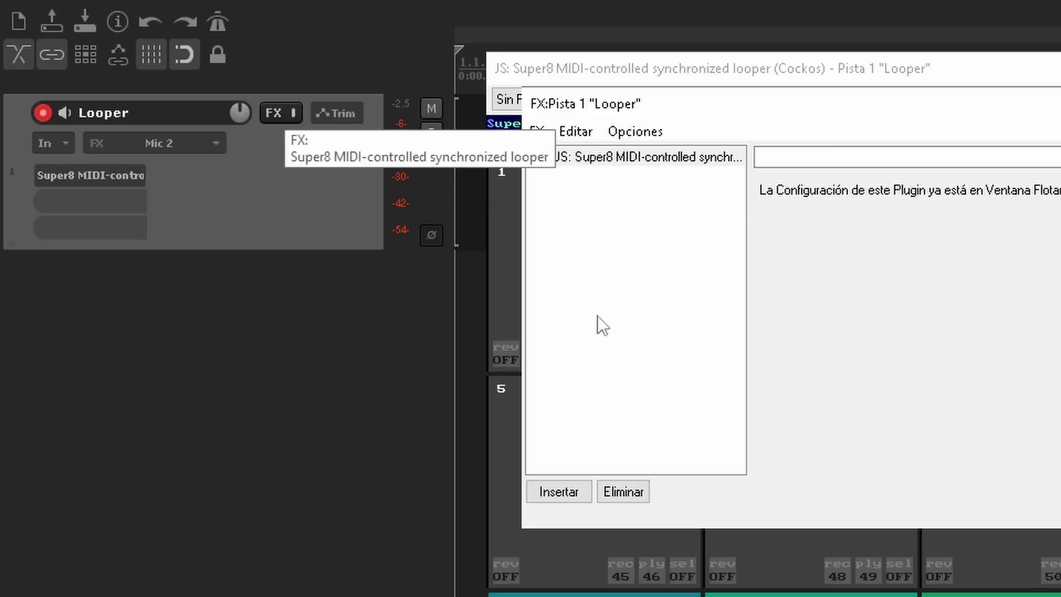
right_click(620, 160)
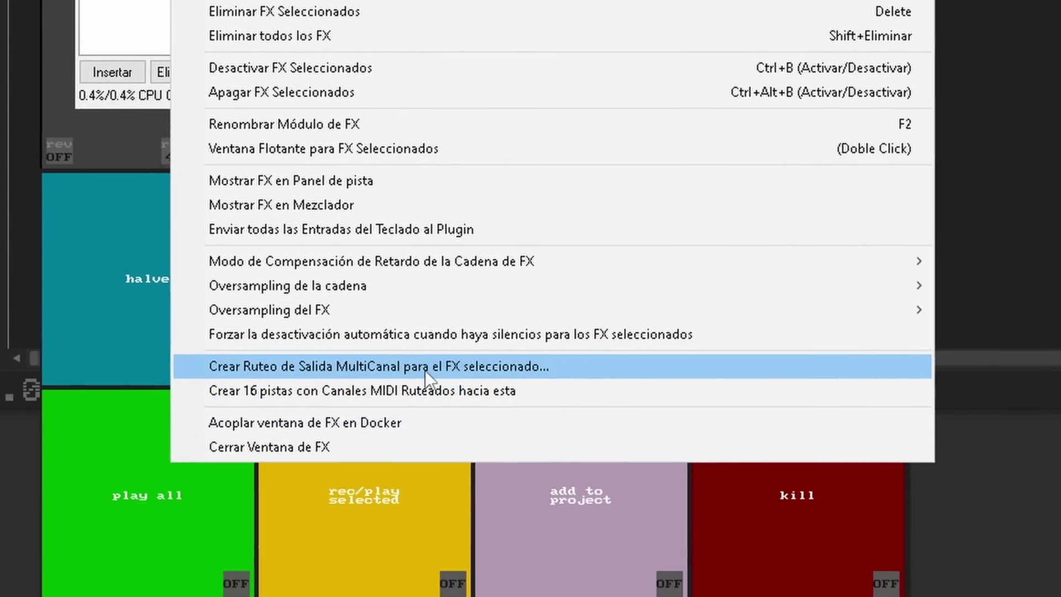
click(425, 366)
click(736, 314)
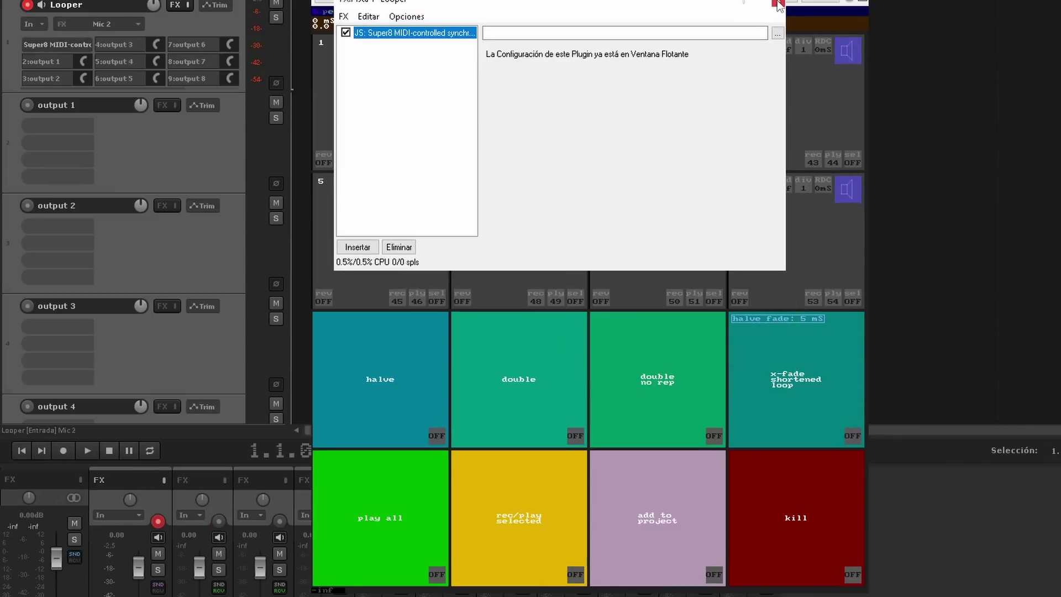
click(778, 4)
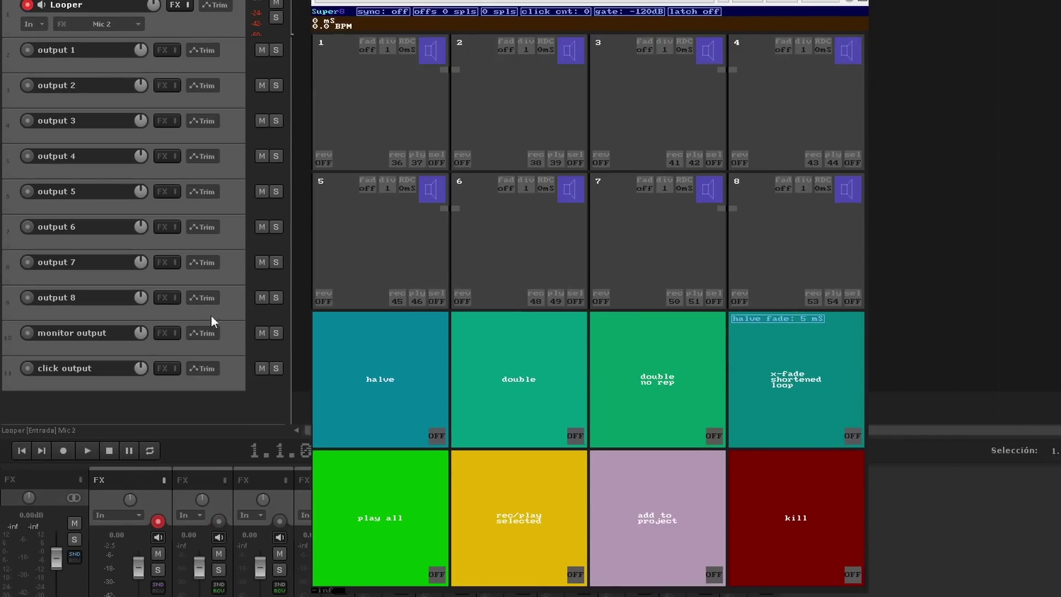
Mute the monitor output track and lower the click output track's volume.
click(264, 337)
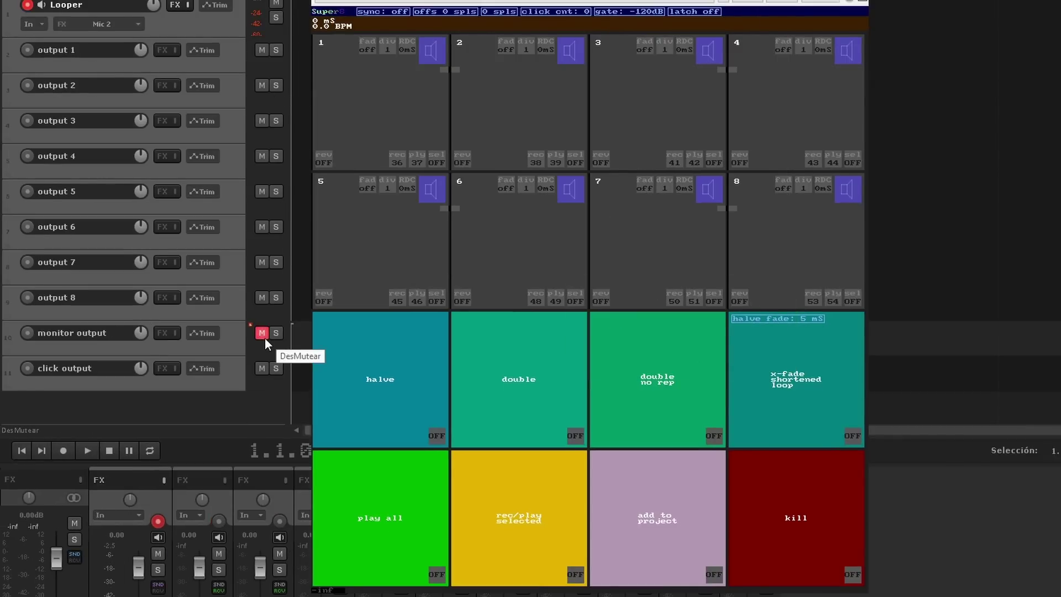
mouse_move(141, 369)
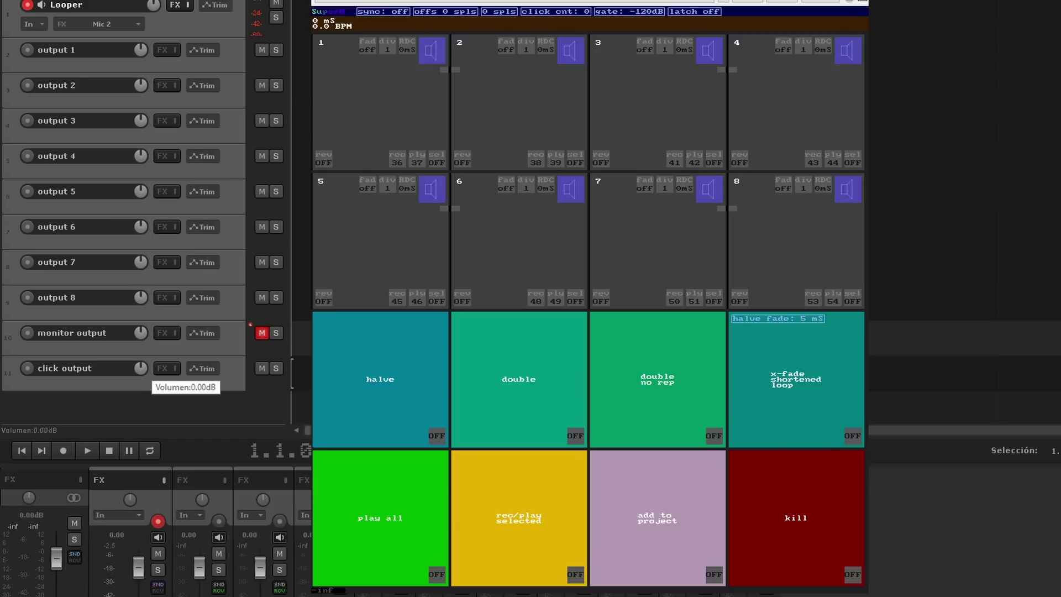
In Super8's pin connector, route track channel 1 to all eight plugin inputs in place of the diagonal input assignments.
click(421, 116)
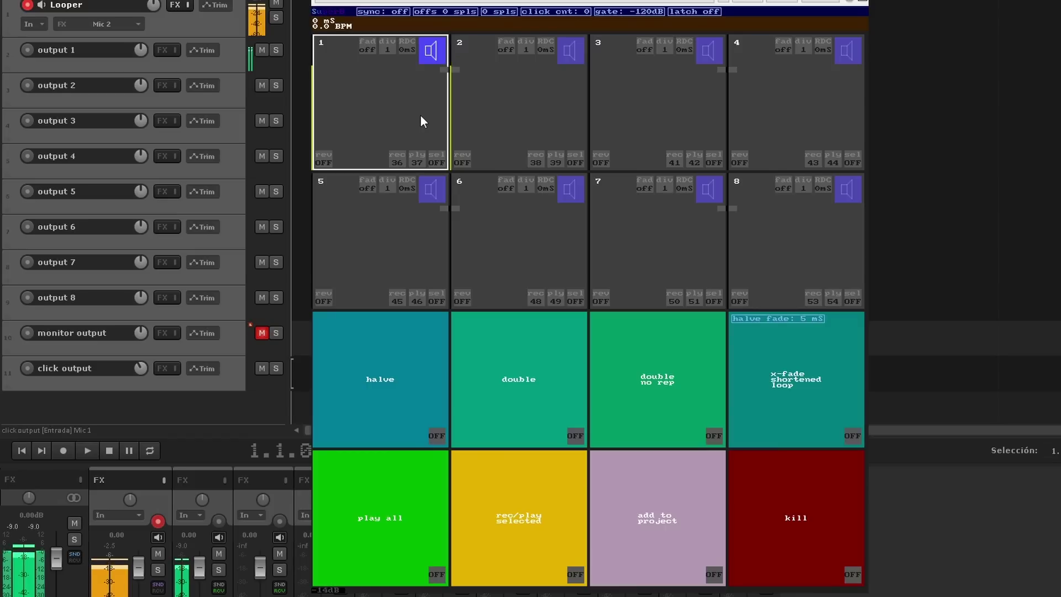
click(543, 110)
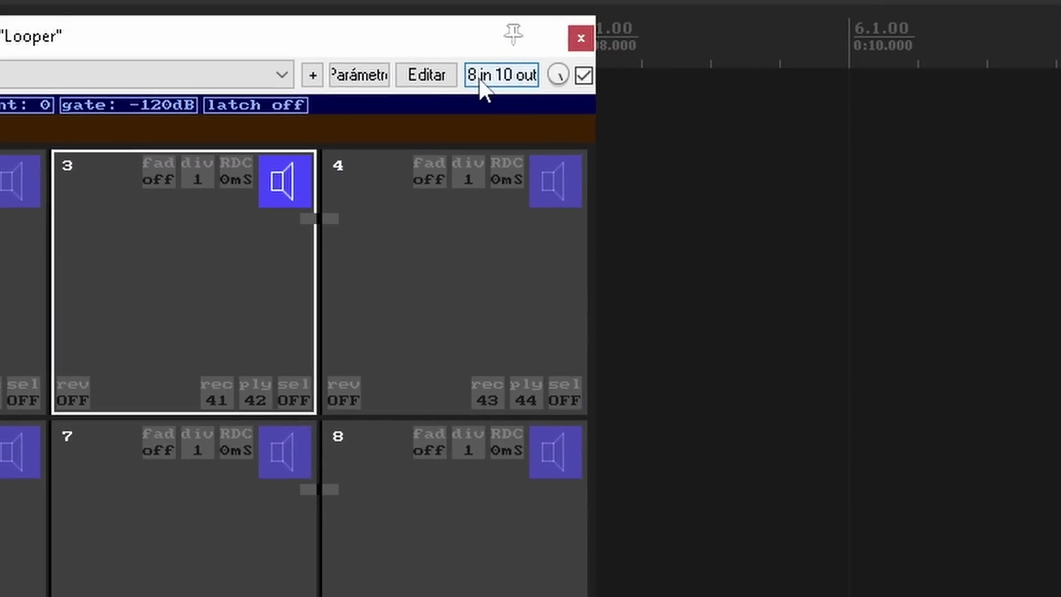
click(484, 83)
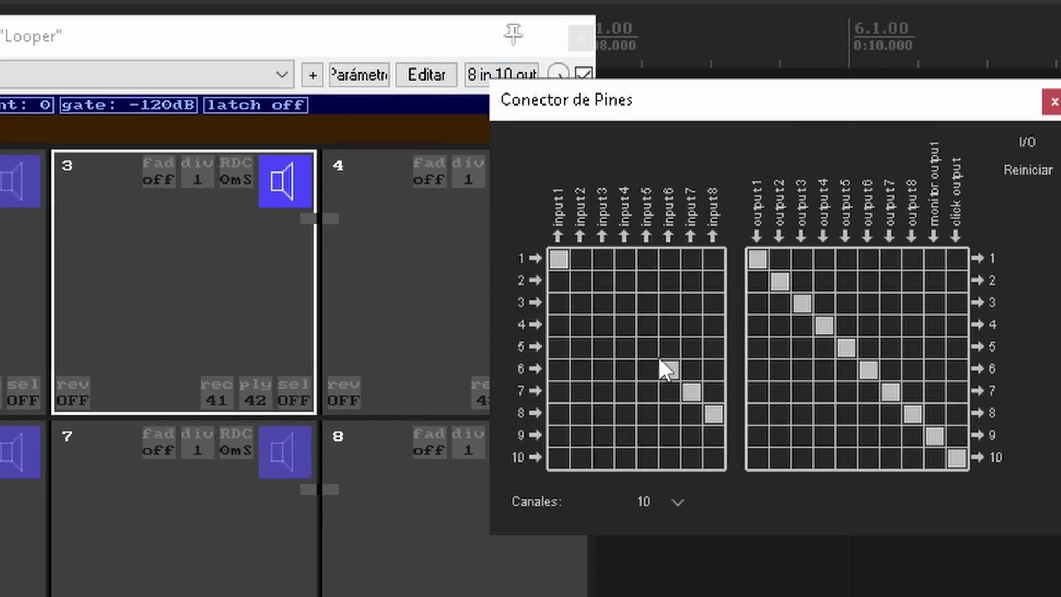
click(581, 258)
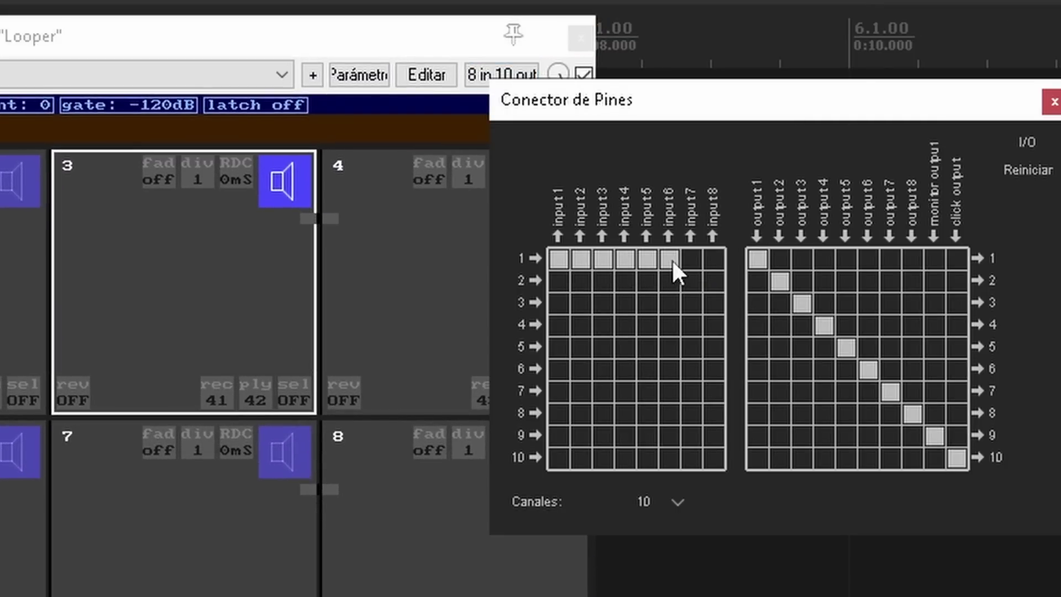
click(24, 371)
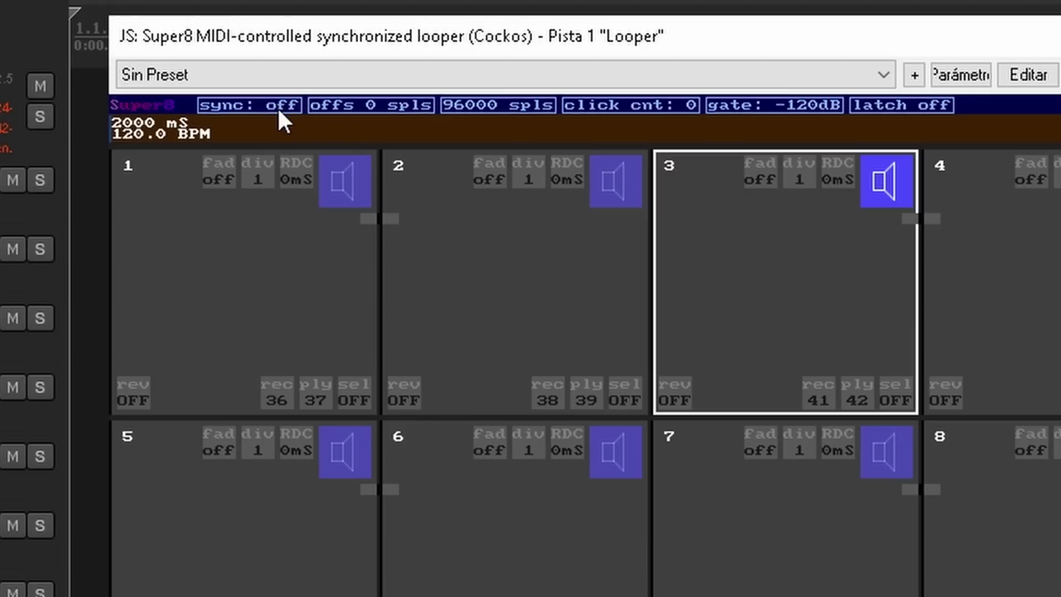
Set Super8's sync to project, its loop length to 8 and its vclick to +1.0mS.
click(278, 109)
drag(473, 114, 481, 6)
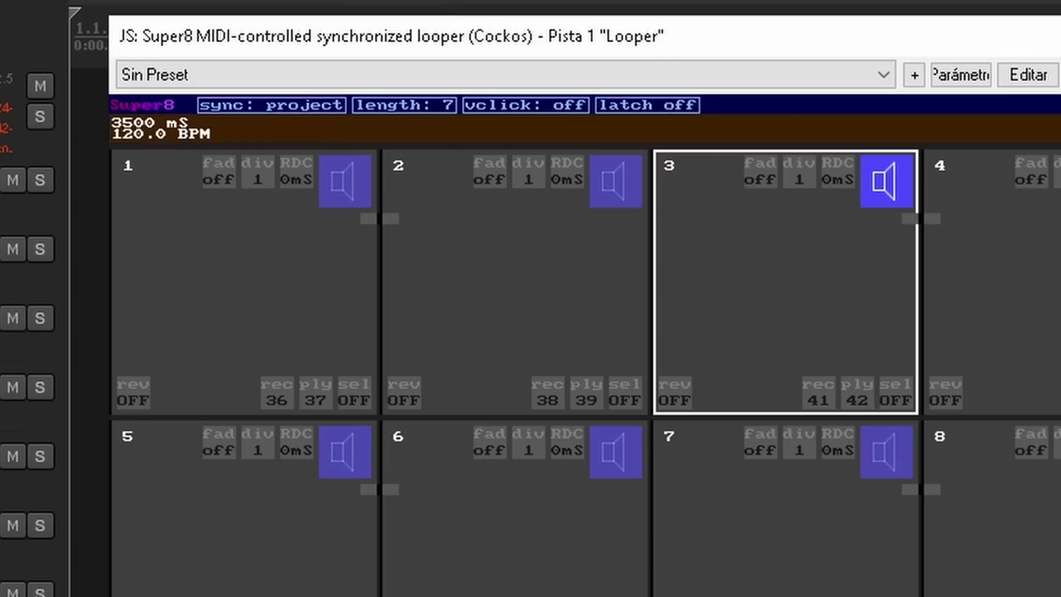
mouse_move(551, 101)
mouse_down()
mouse_move(554, 65)
mouse_move(556, 82)
mouse_up()
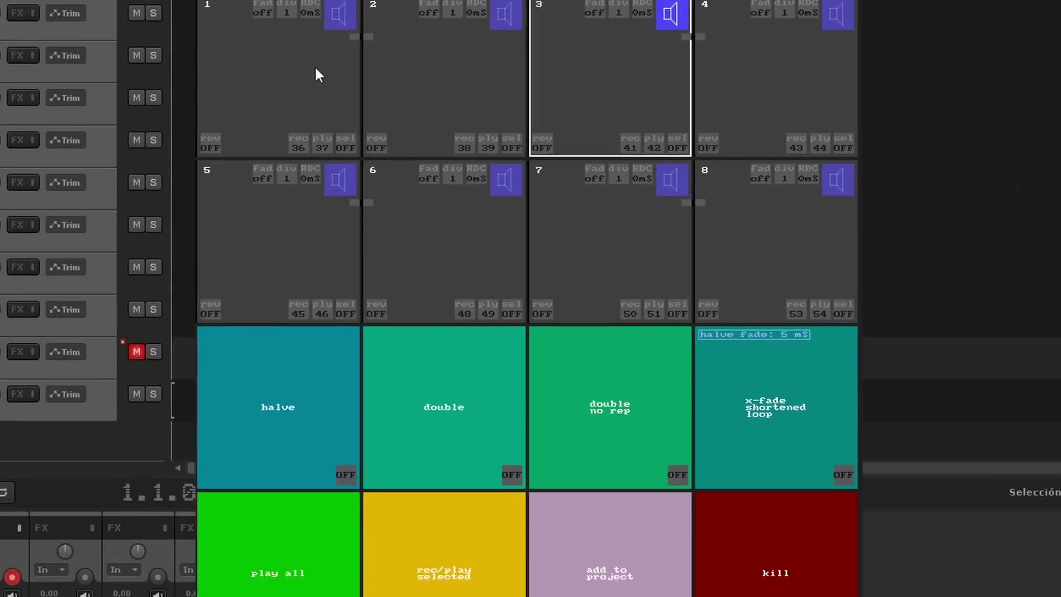
Record a loop in Super8 channel 1 and another in channel 2, switching each to playback after its recording.
click(292, 257)
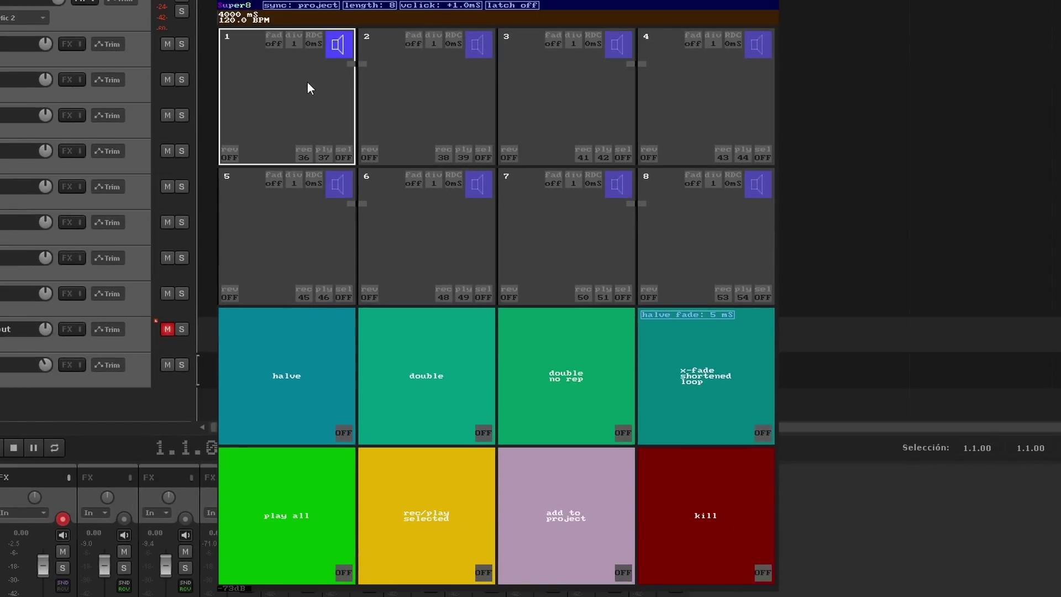
click(302, 157)
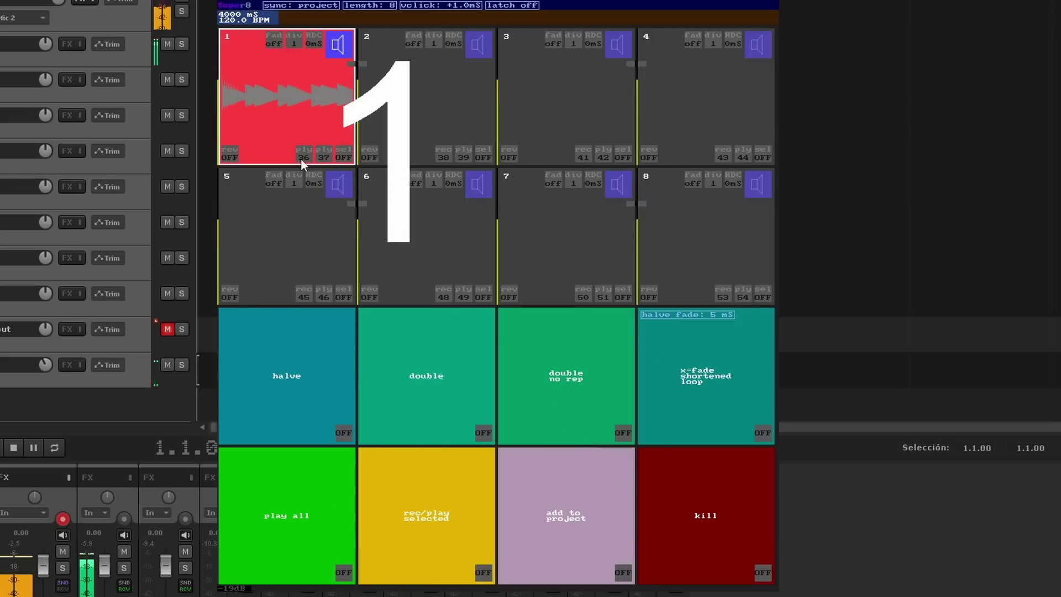
click(300, 158)
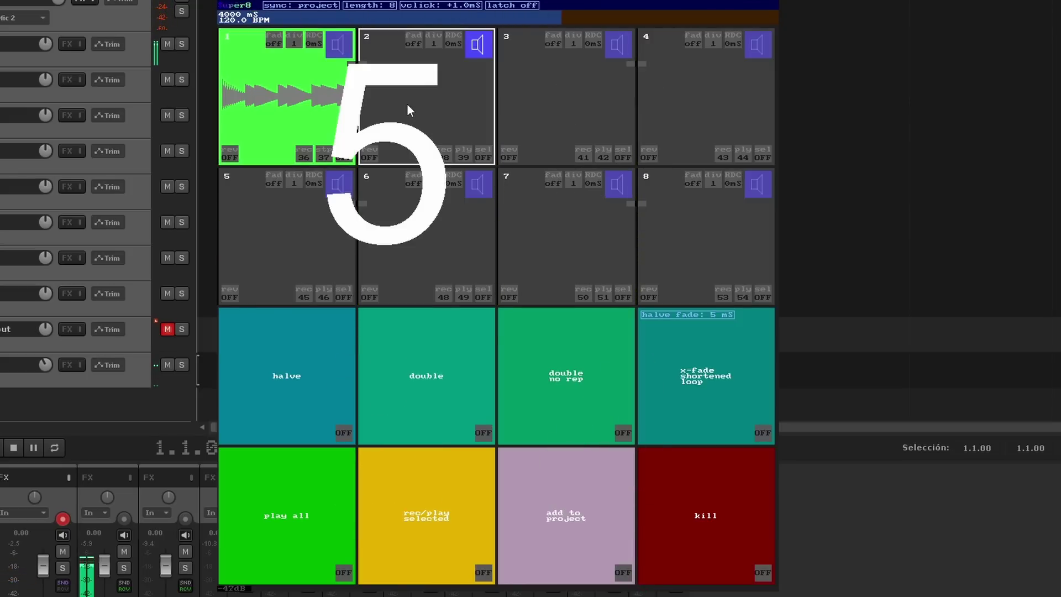
click(448, 154)
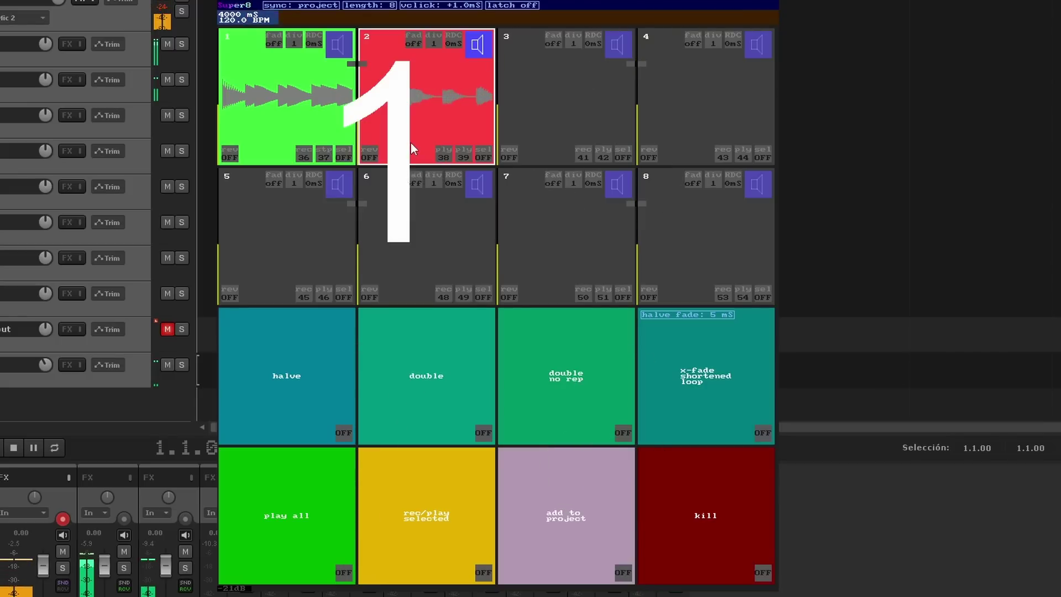
click(463, 157)
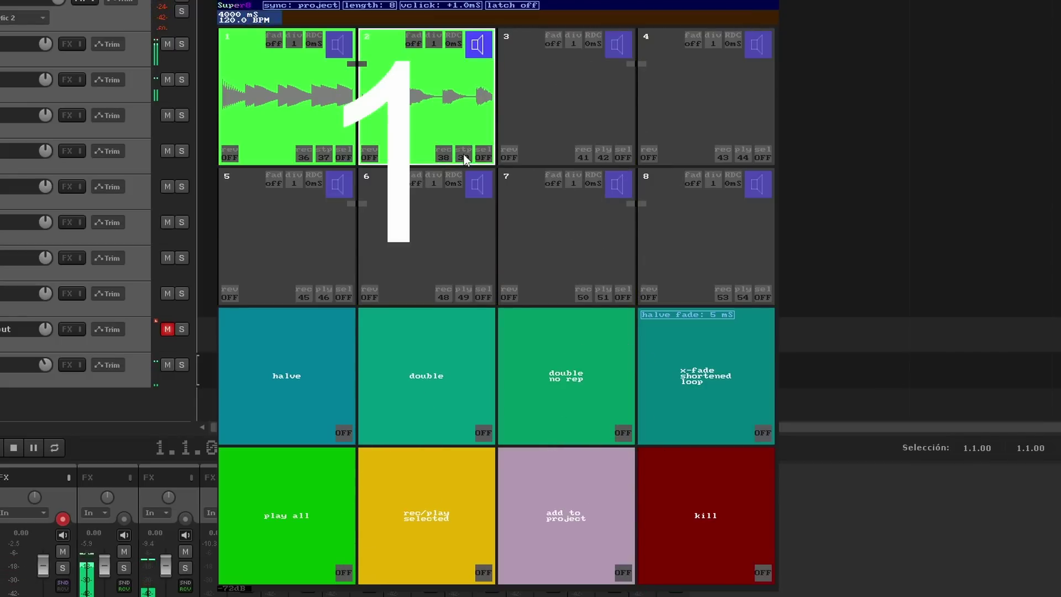
Layer further loops in Super8 channels 3 and 4, switching each to playback after its recording.
click(529, 128)
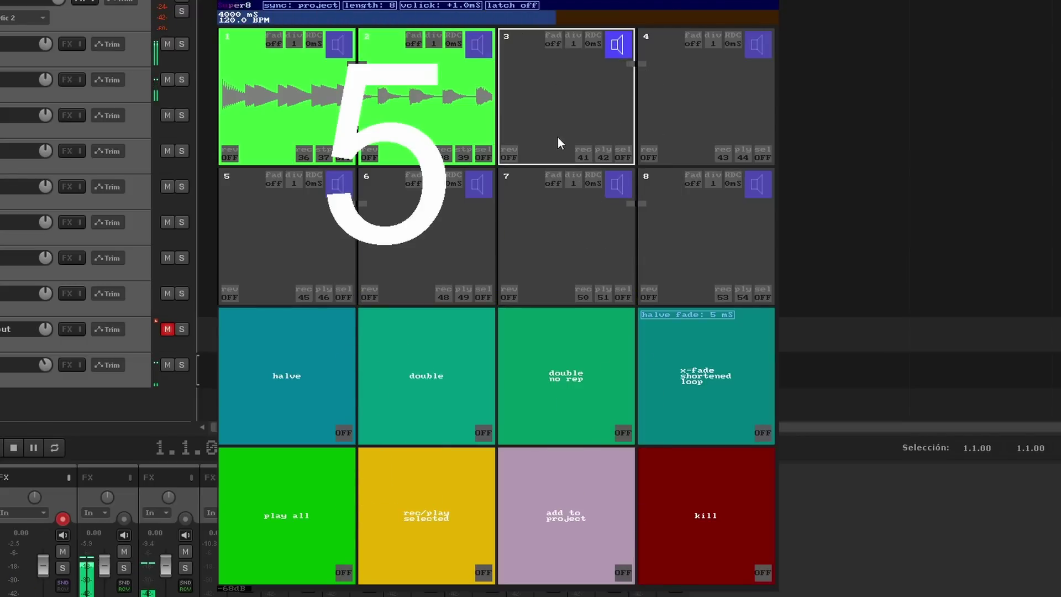
click(555, 135)
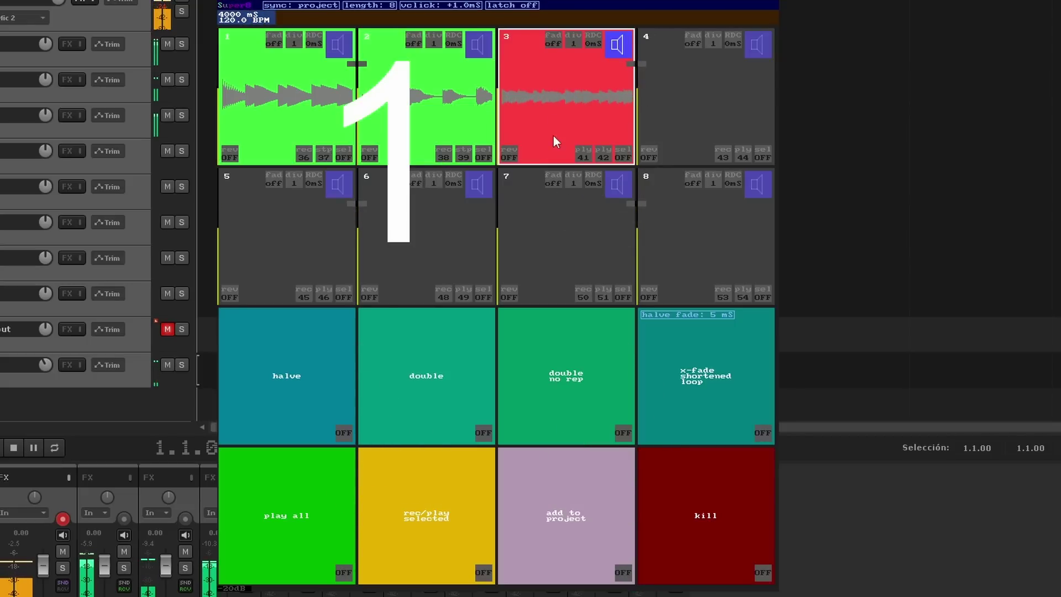
click(585, 155)
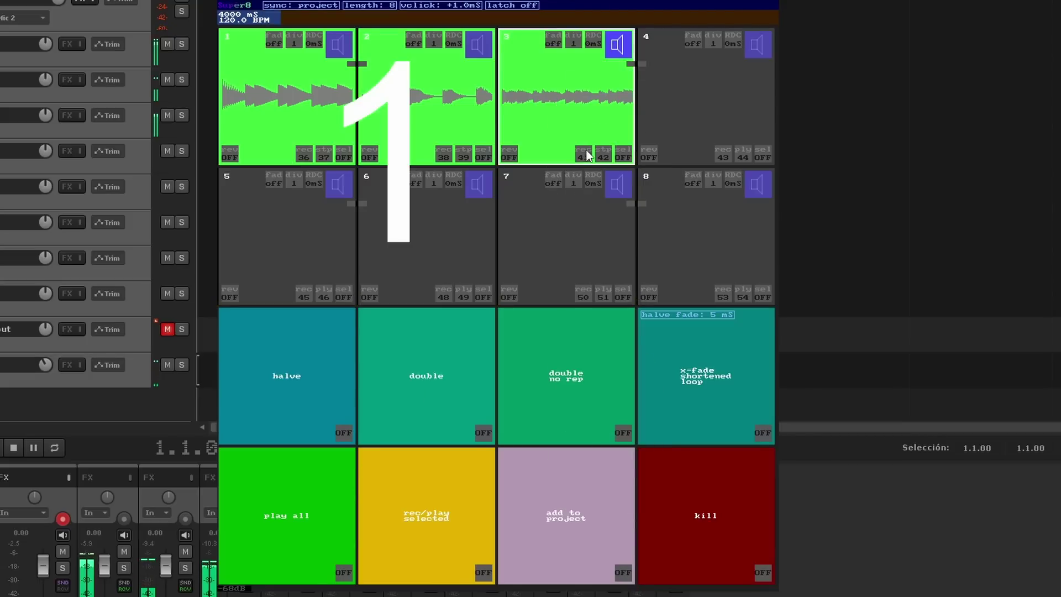
click(670, 128)
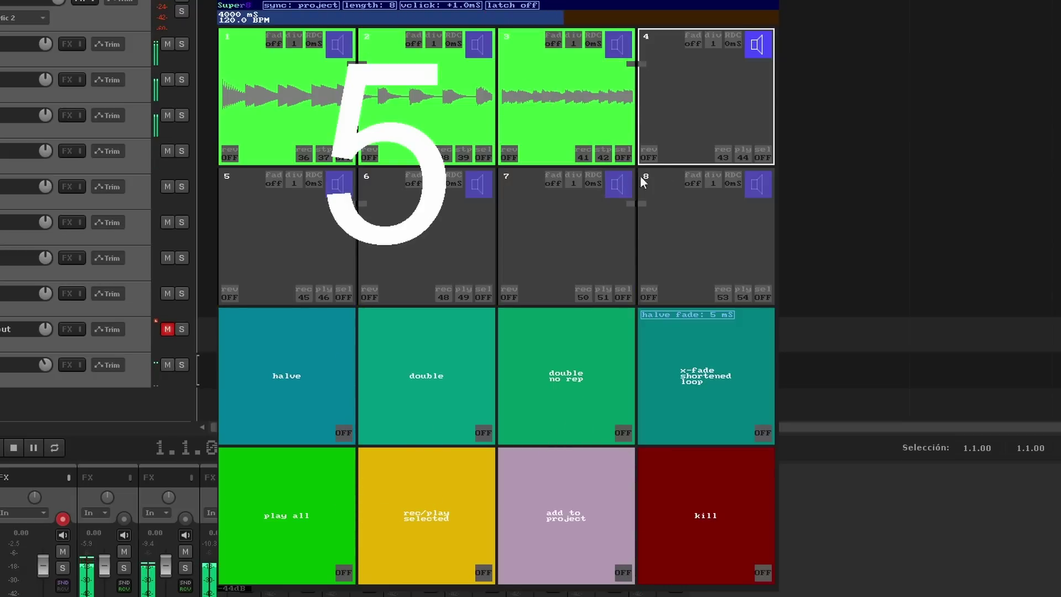
click(718, 150)
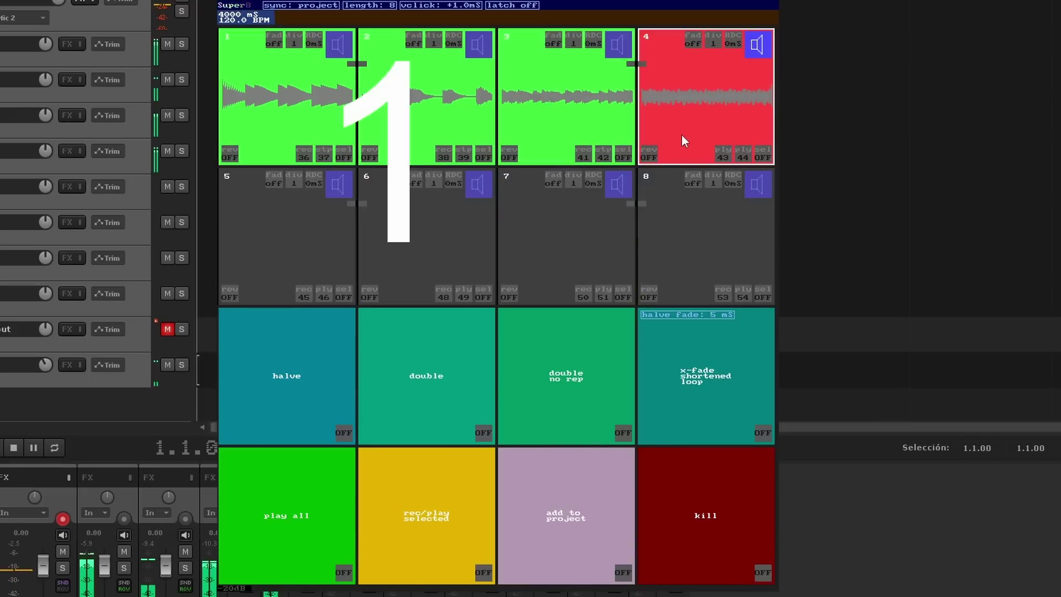
click(747, 154)
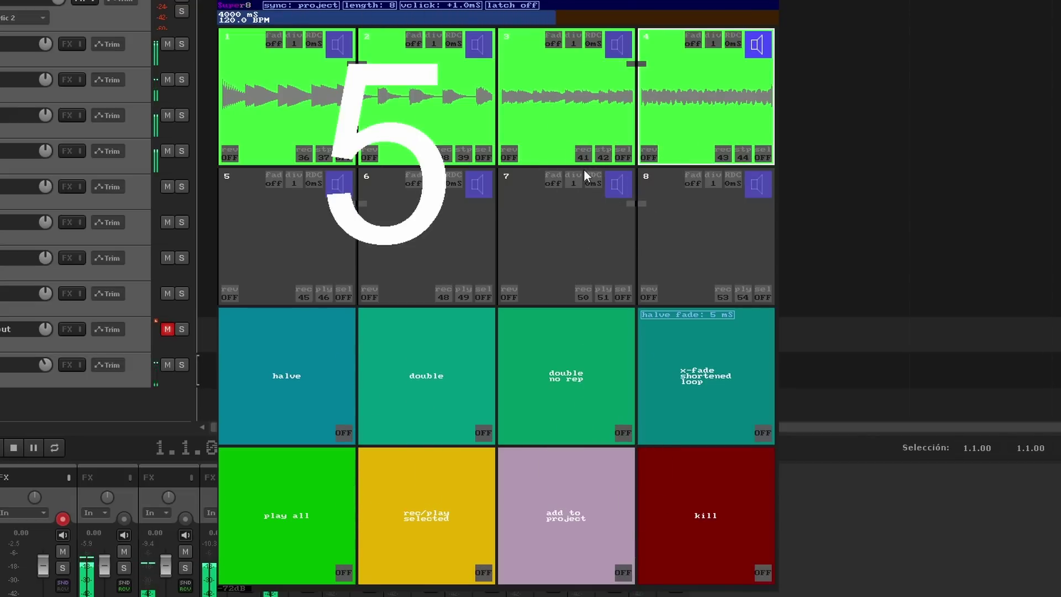
Stop the loops in Super8 channels 3, 2 and 1 one after another, leaving channel 4 playing.
click(602, 155)
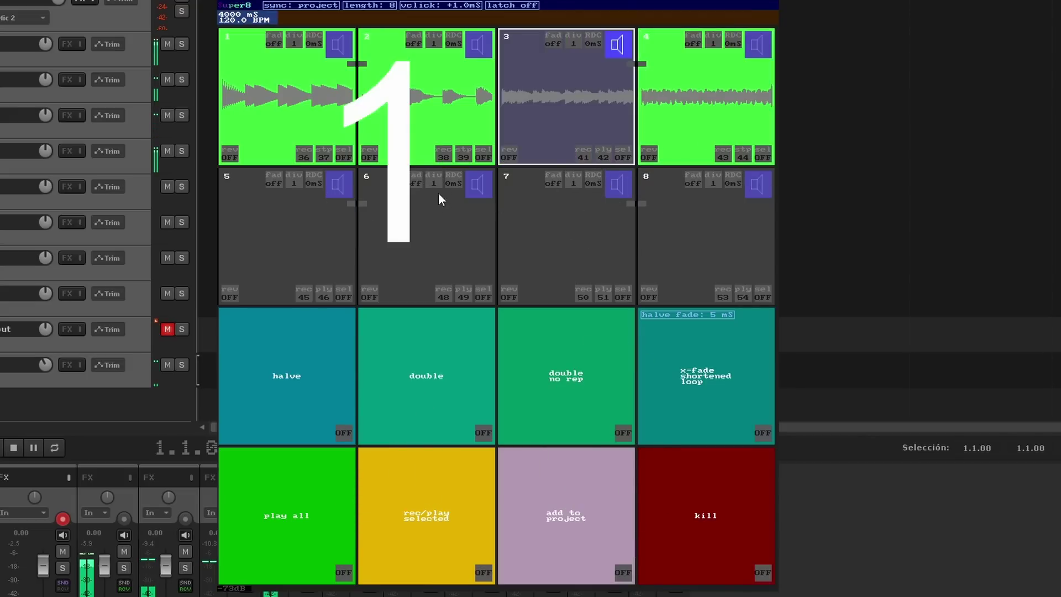
click(462, 156)
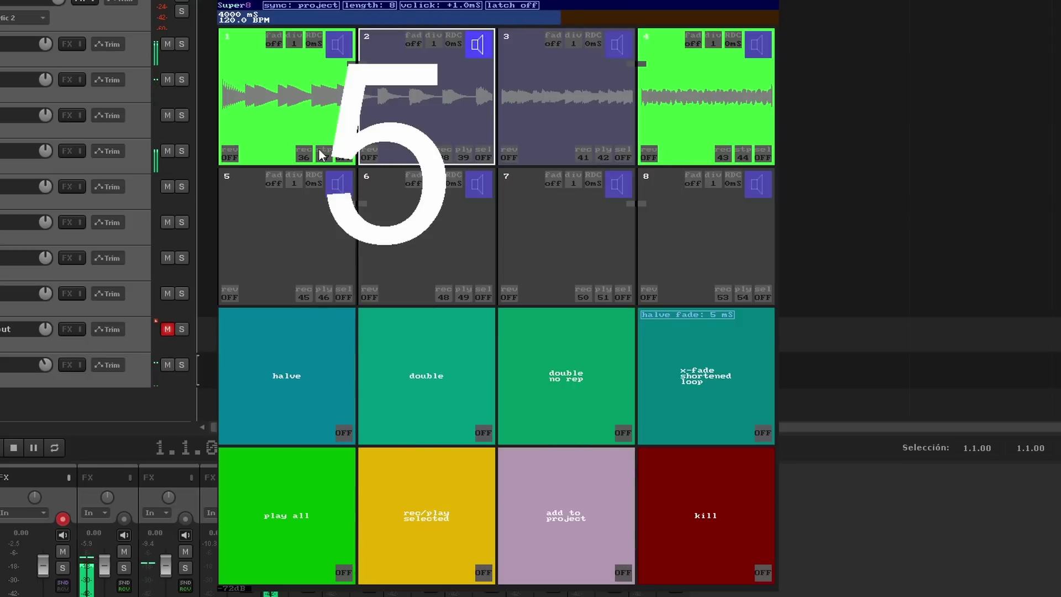
click(325, 156)
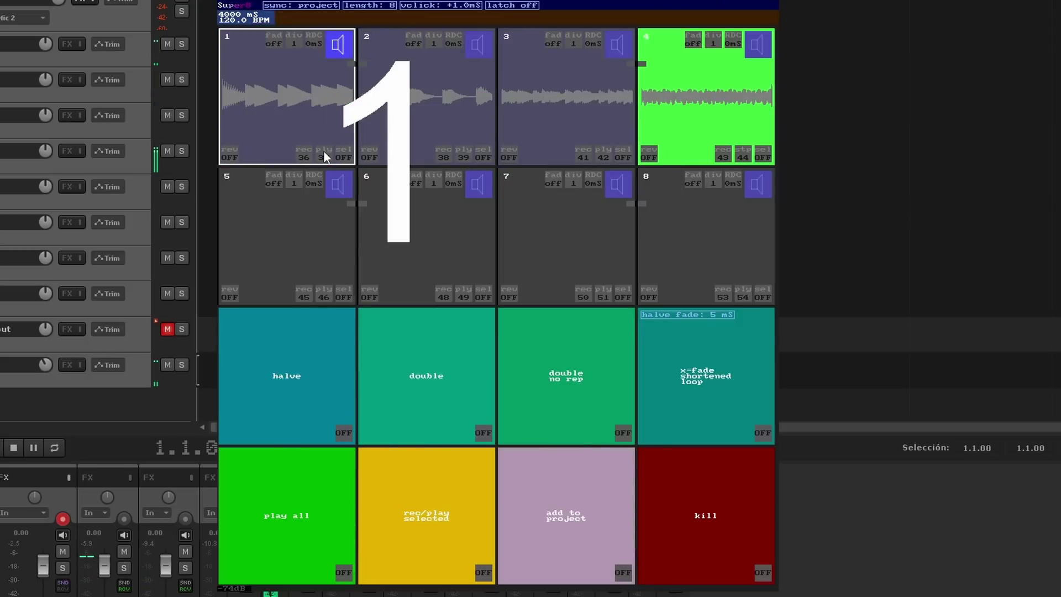